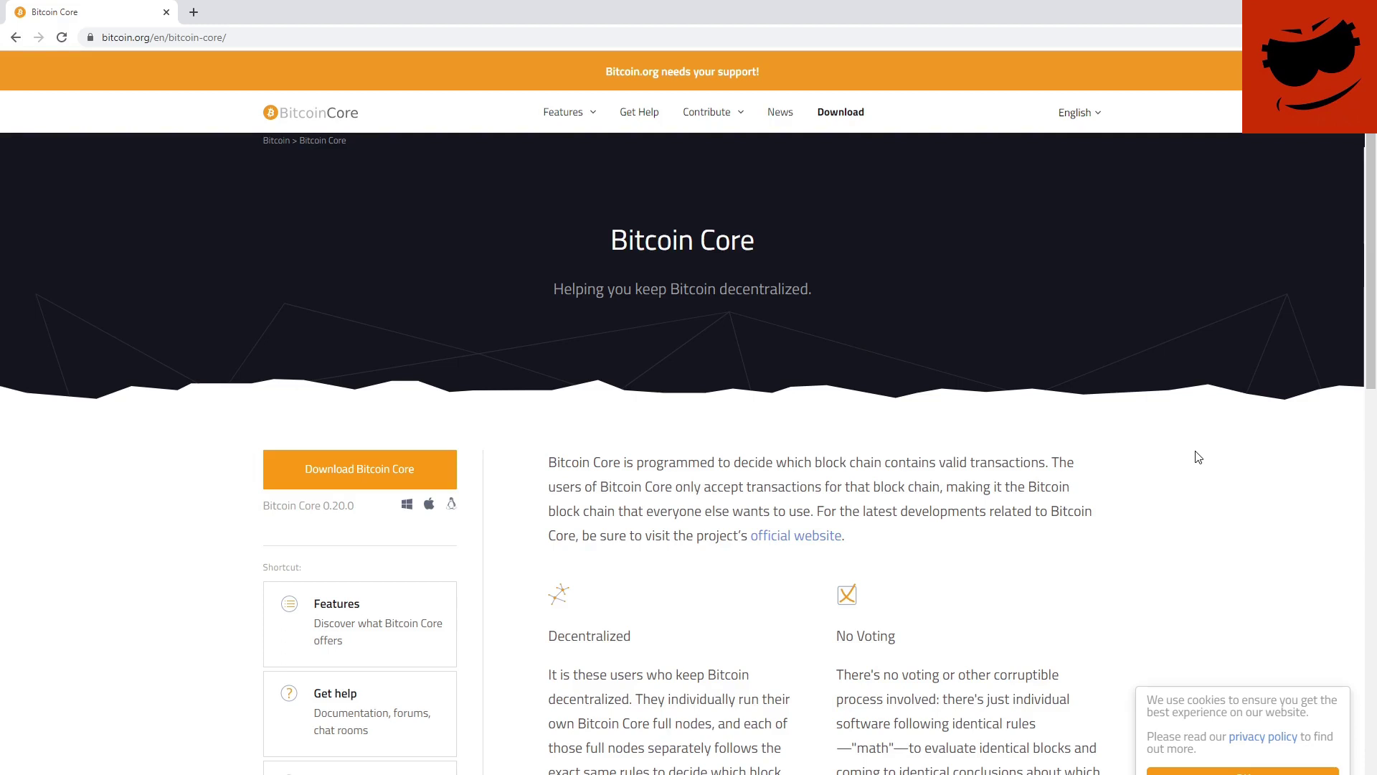
- Open the Bitcoin Core download page and scroll to the version 0.20.0 operating system list
{"action": "left_click", "coordinate": [414, 467]}
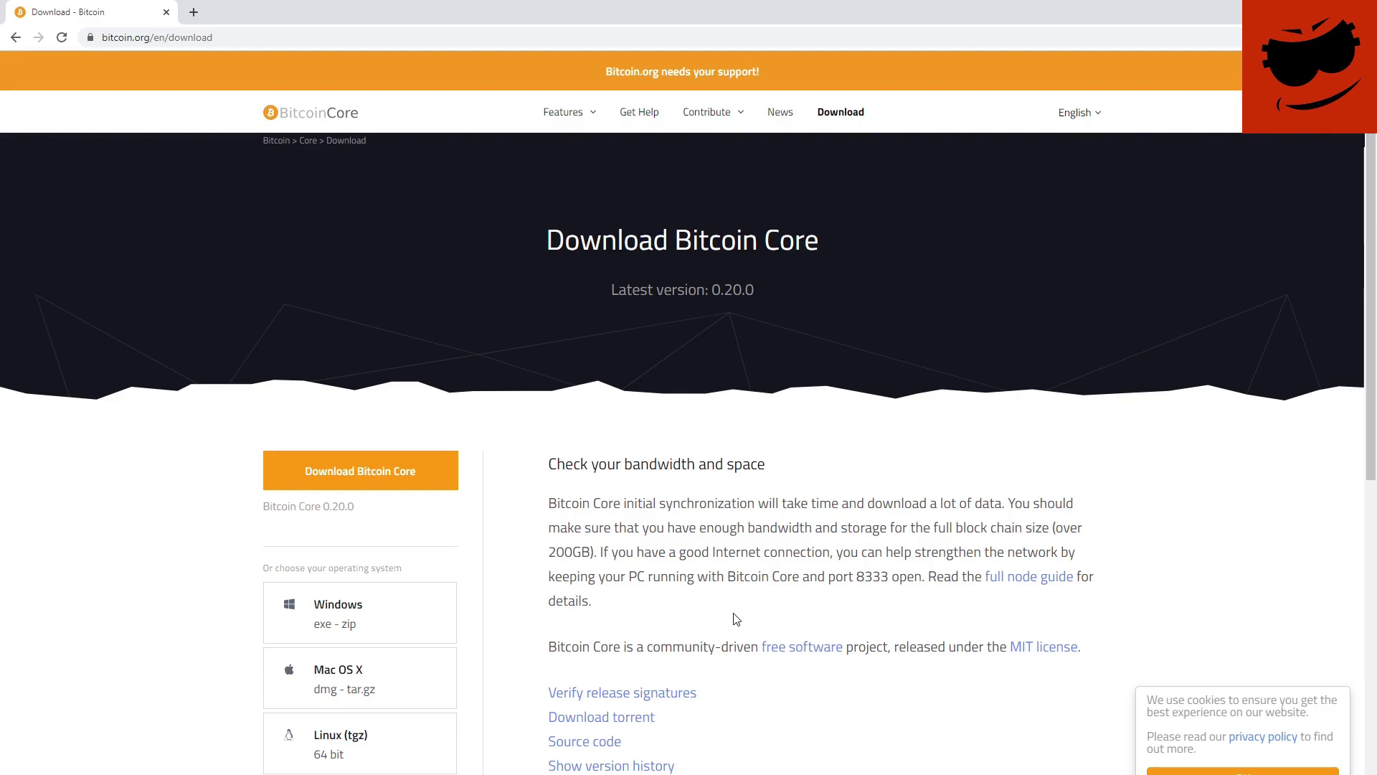
{"action": "scroll", "coordinate": [736, 619], "scroll_direction": "down", "scroll_amount": 1}
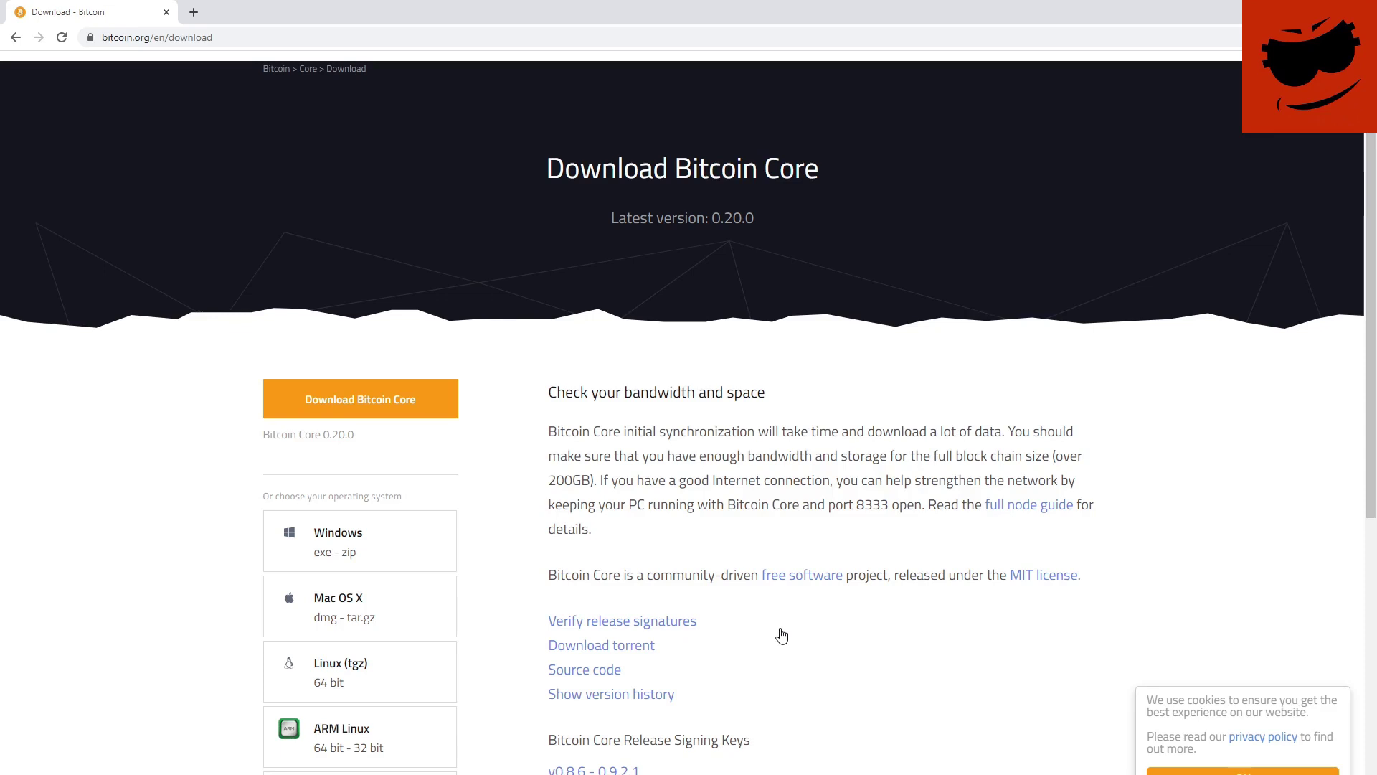
{"action": "scroll", "coordinate": [781, 636], "scroll_direction": "down", "scroll_amount": 1}
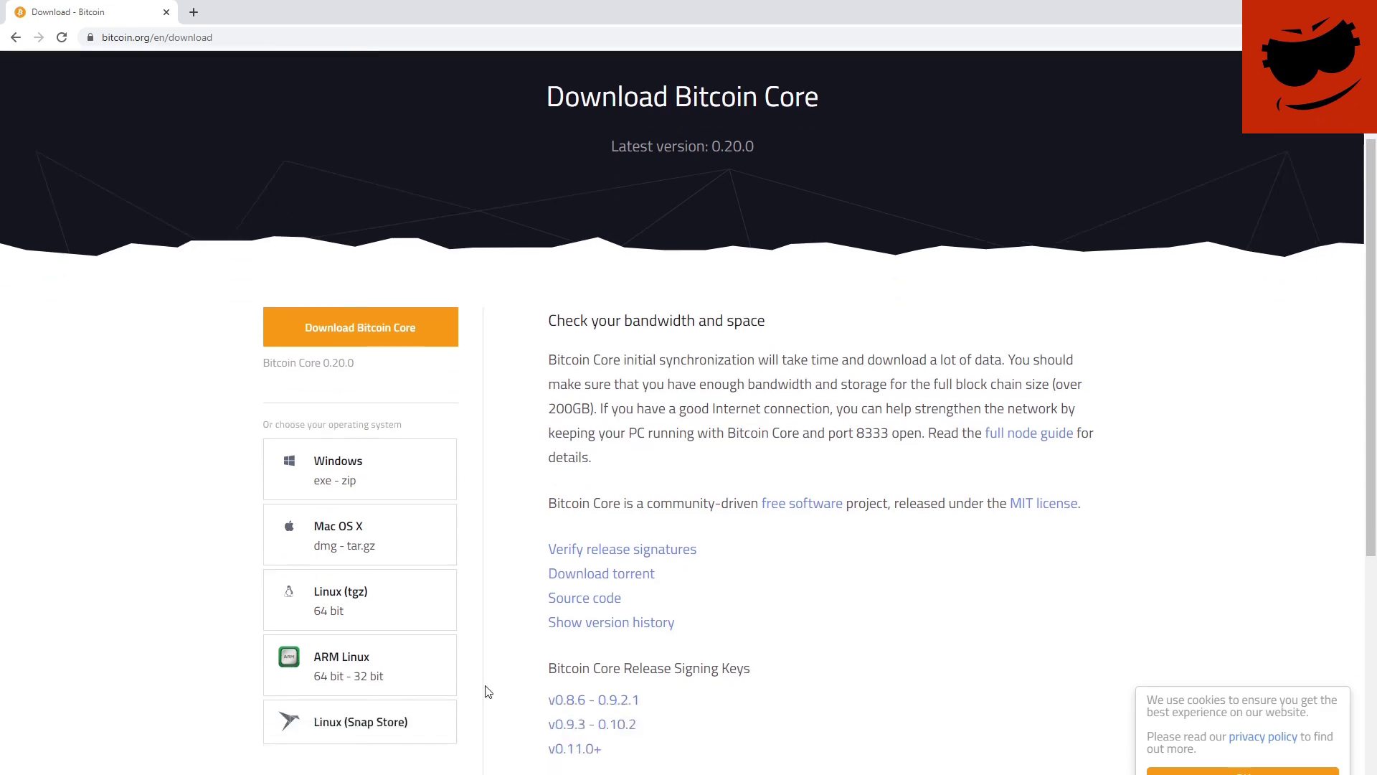
- Download the Windows installer bitcoin-0.20.0-win64-setup
{"action": "left_click", "coordinate": [354, 470]}
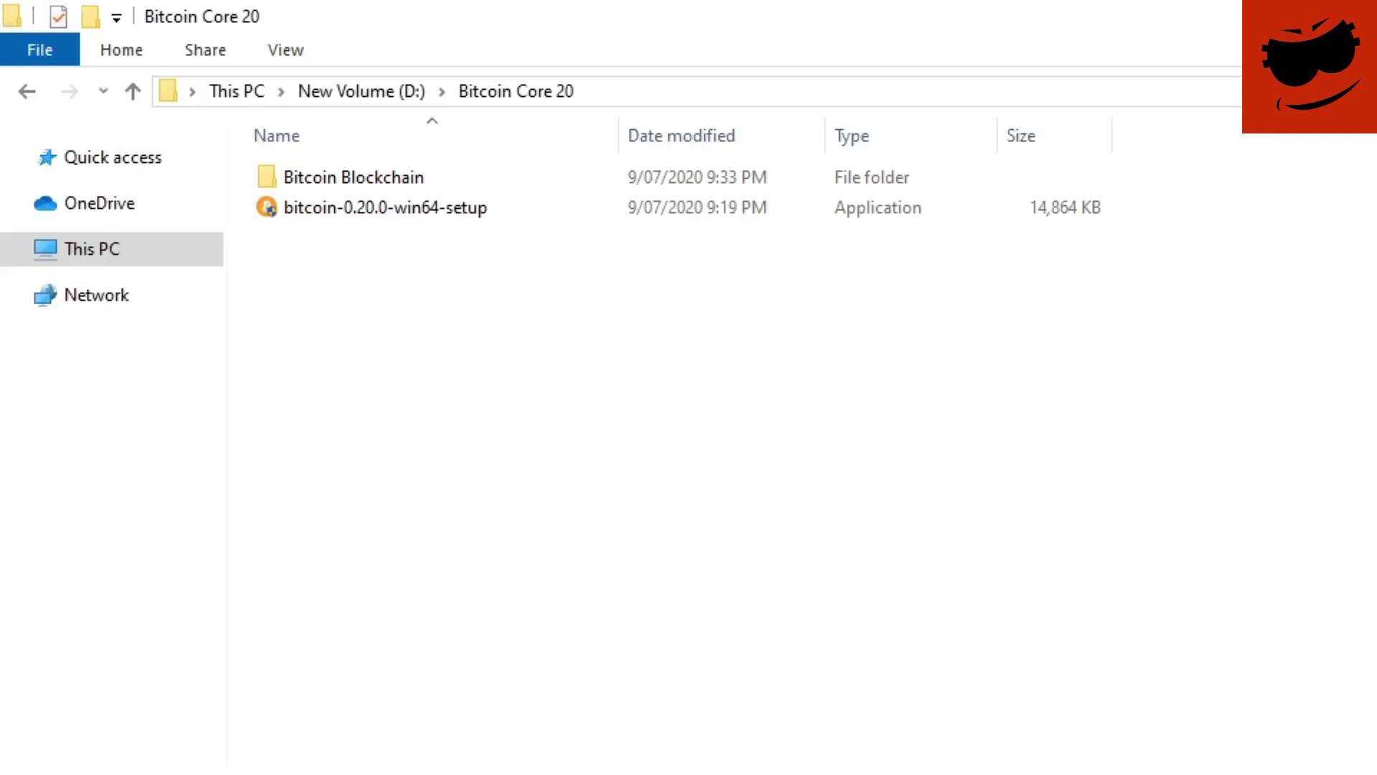
- Launch bitcoin-0.20.0-win64-setup and get past the SmartScreen unrecognised-app warning
{"action": "double_click", "coordinate": [486, 215]}
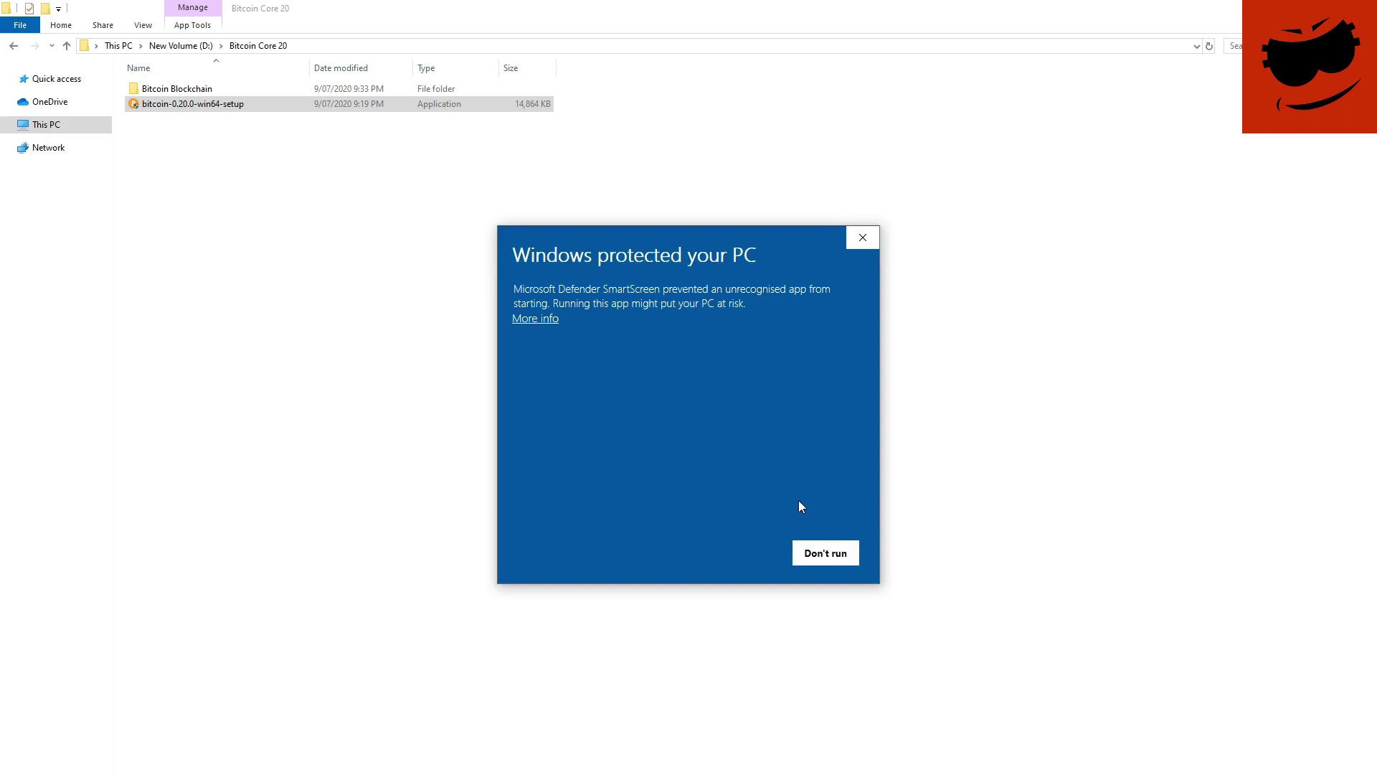
{"action": "left_click", "coordinate": [551, 323]}
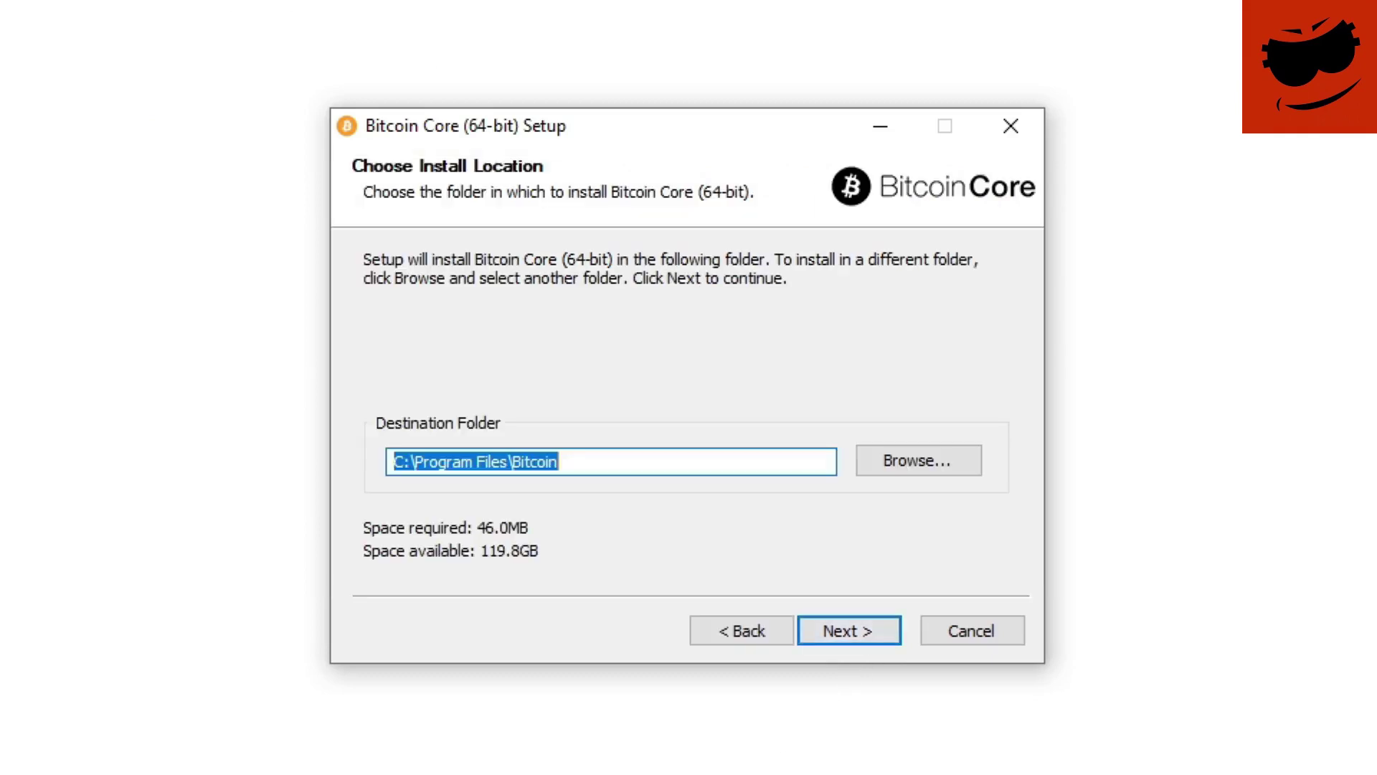
- Install Bitcoin Core into D:\Bitcoin Core 20\Bitcoin, keeping the default Start Menu folder
{"action": "left_click", "coordinate": [947, 463]}
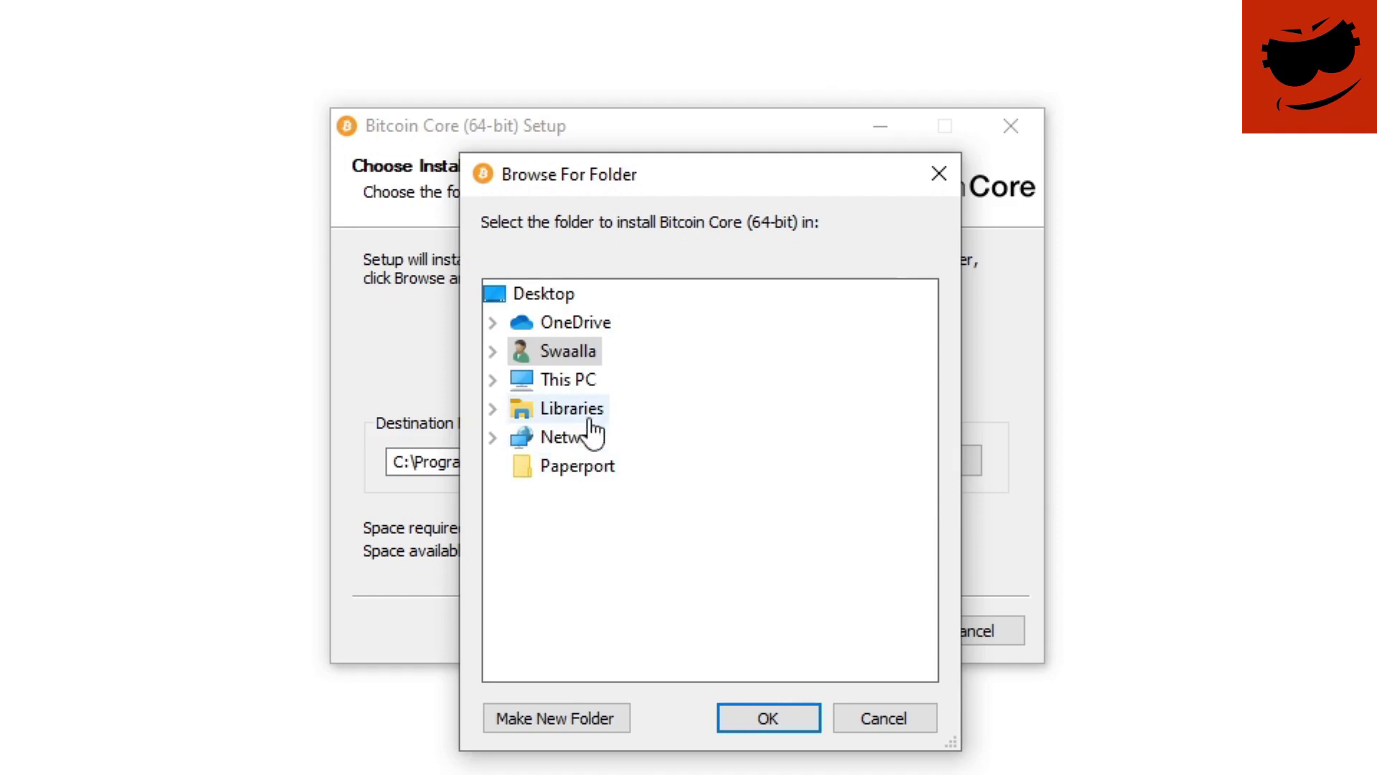
{"action": "left_click", "coordinate": [493, 380]}
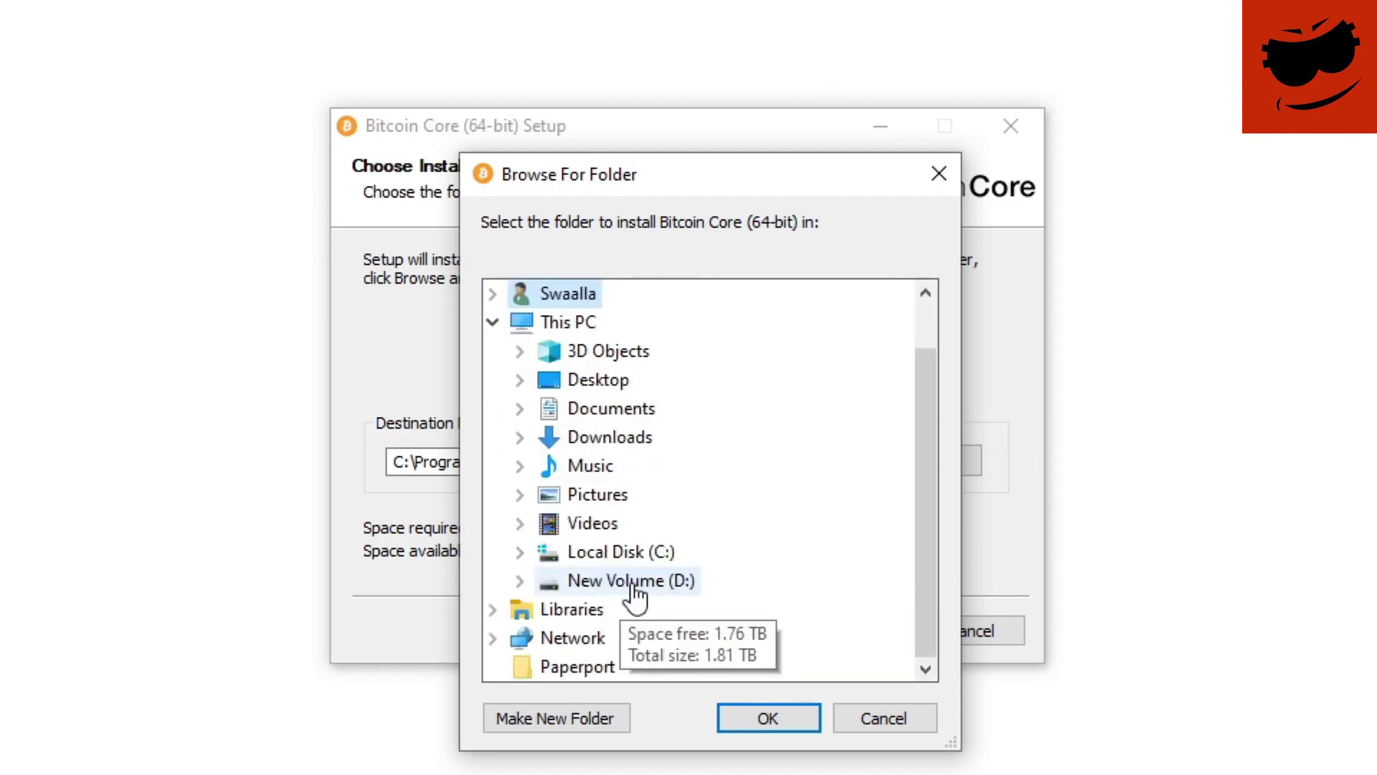
{"action": "left_click", "coordinate": [634, 585]}
{"action": "scroll", "coordinate": [658, 502], "scroll_direction": "down", "scroll_amount": 1}
{"action": "left_click", "coordinate": [657, 494]}
{"action": "scroll", "coordinate": [655, 496], "scroll_direction": "up", "scroll_amount": 2}
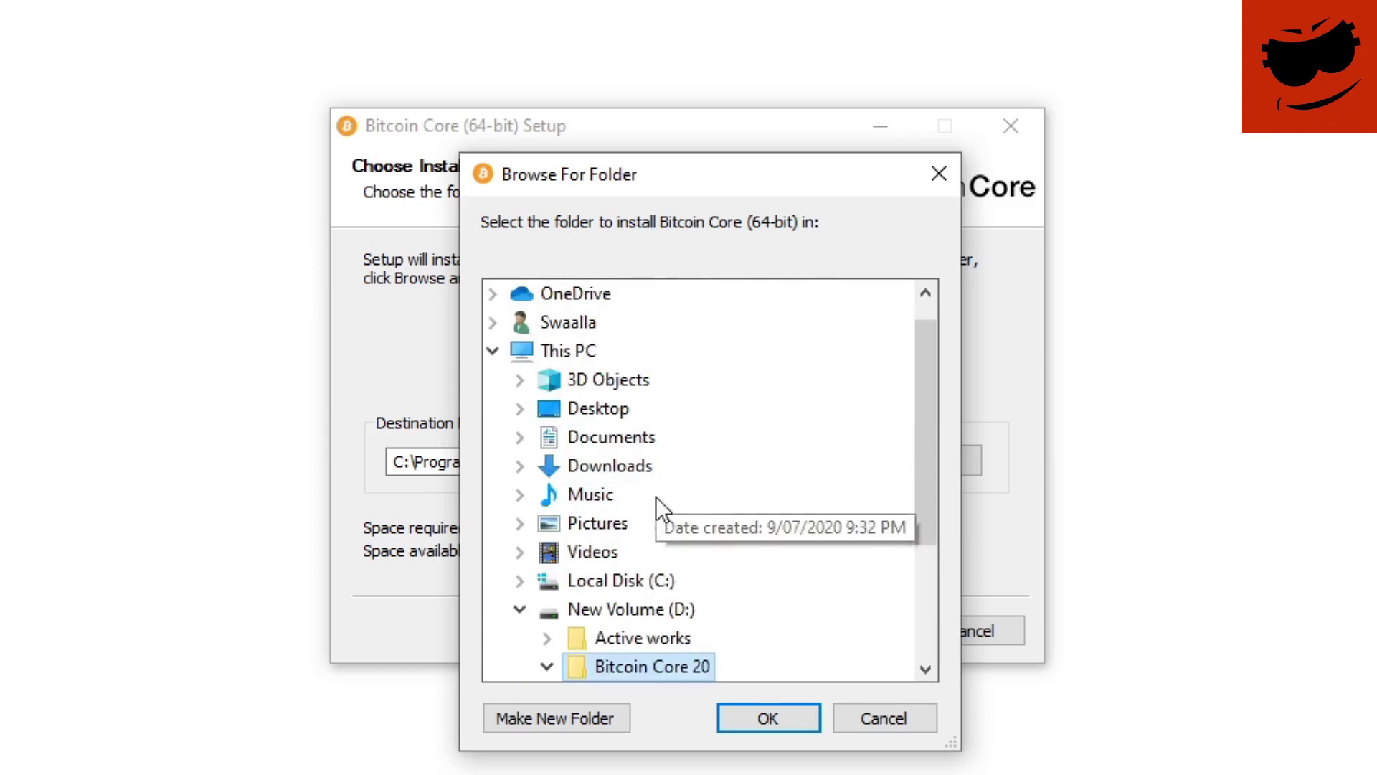
{"action": "scroll", "coordinate": [685, 616], "scroll_direction": "down", "scroll_amount": 2}
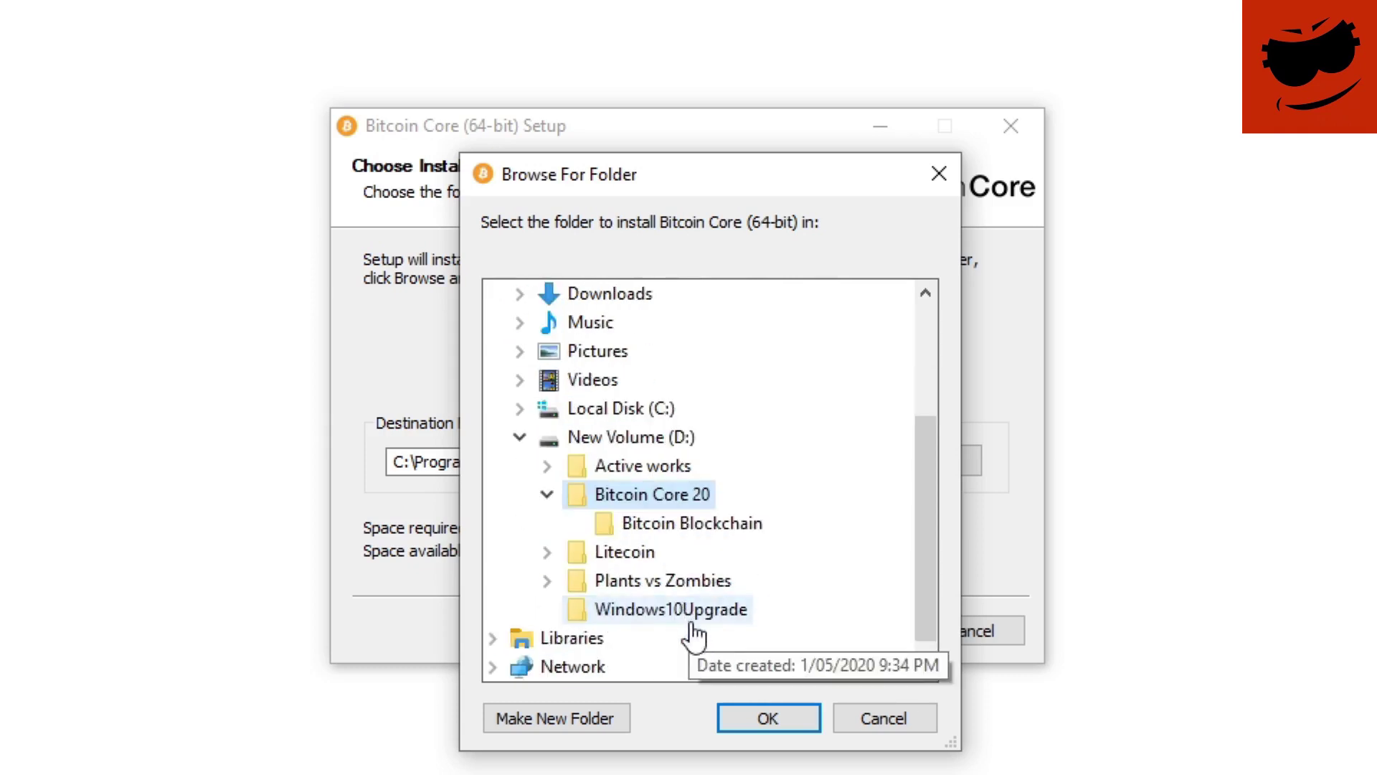
{"action": "left_click", "coordinate": [795, 727]}
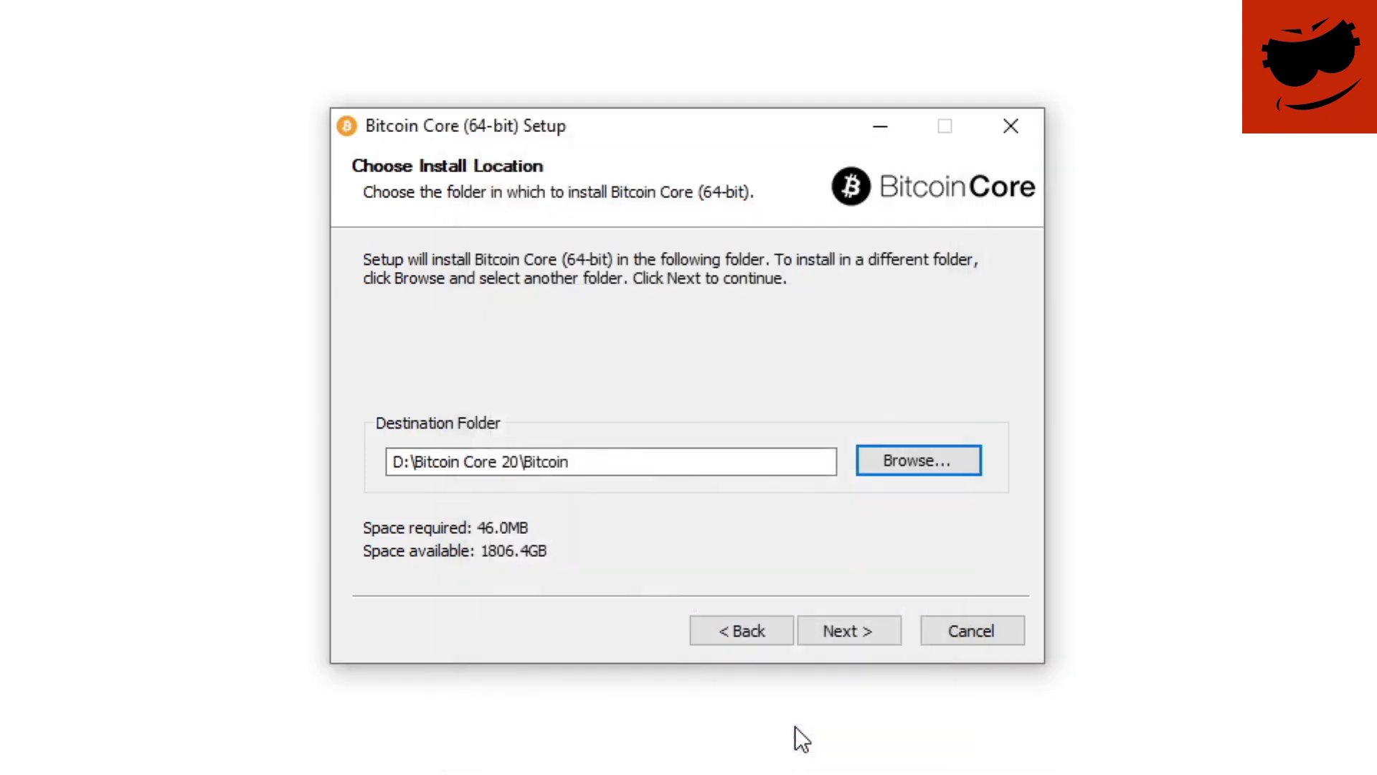
{"action": "left_click", "coordinate": [863, 630]}
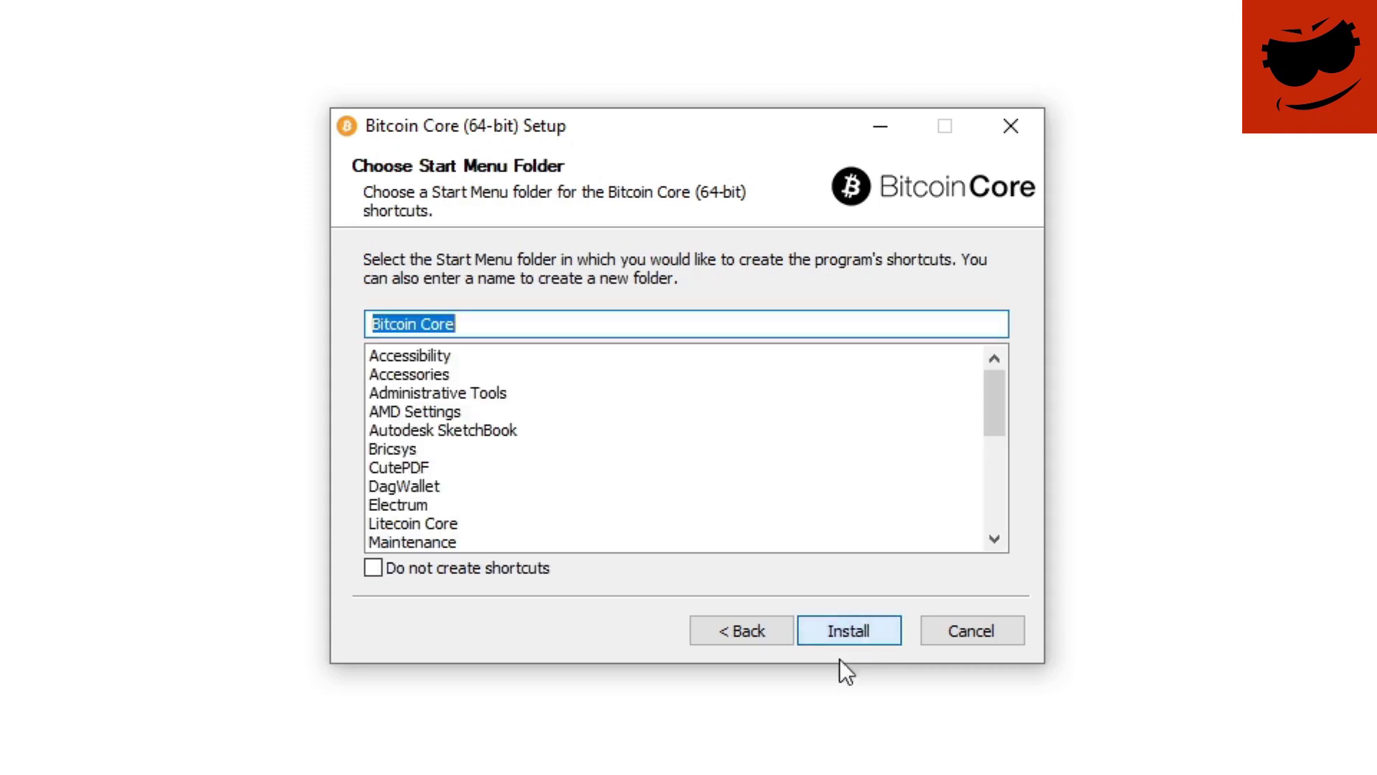
{"action": "left_click", "coordinate": [865, 631]}
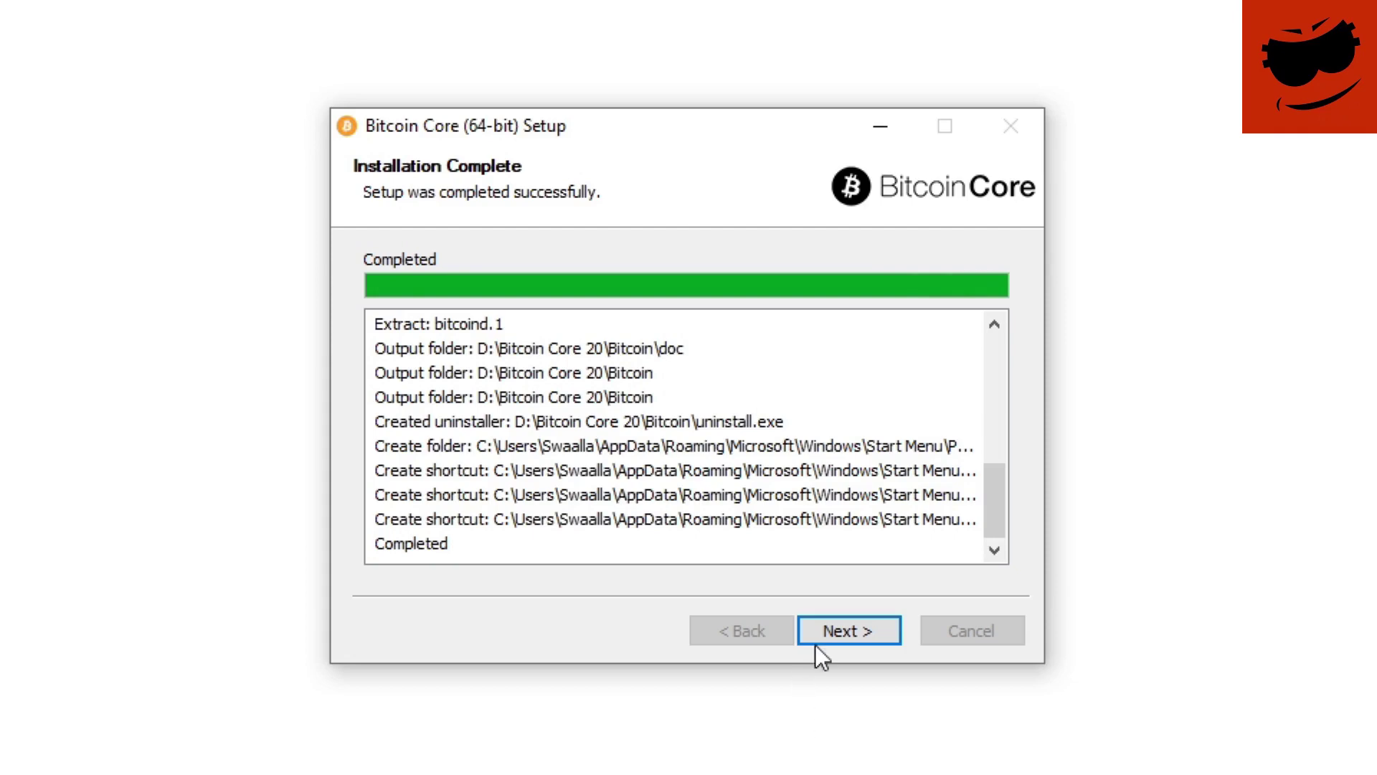
- Finish the setup wizard so Bitcoin Core launches
{"action": "left_click", "coordinate": [845, 633]}
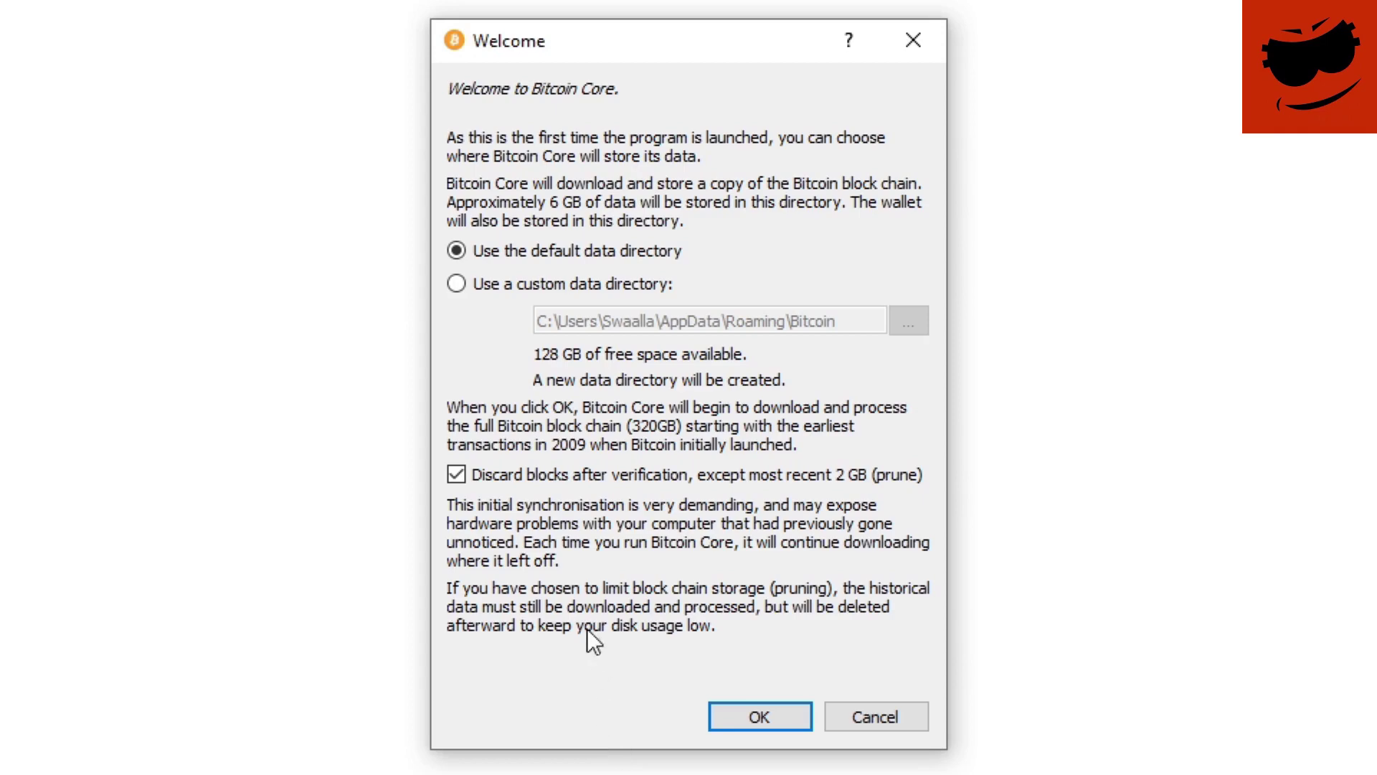
- Choose a custom data directory: D:\Bitcoin Core 20\Bitcoin Blockchain
{"action": "left_click", "coordinate": [457, 284]}
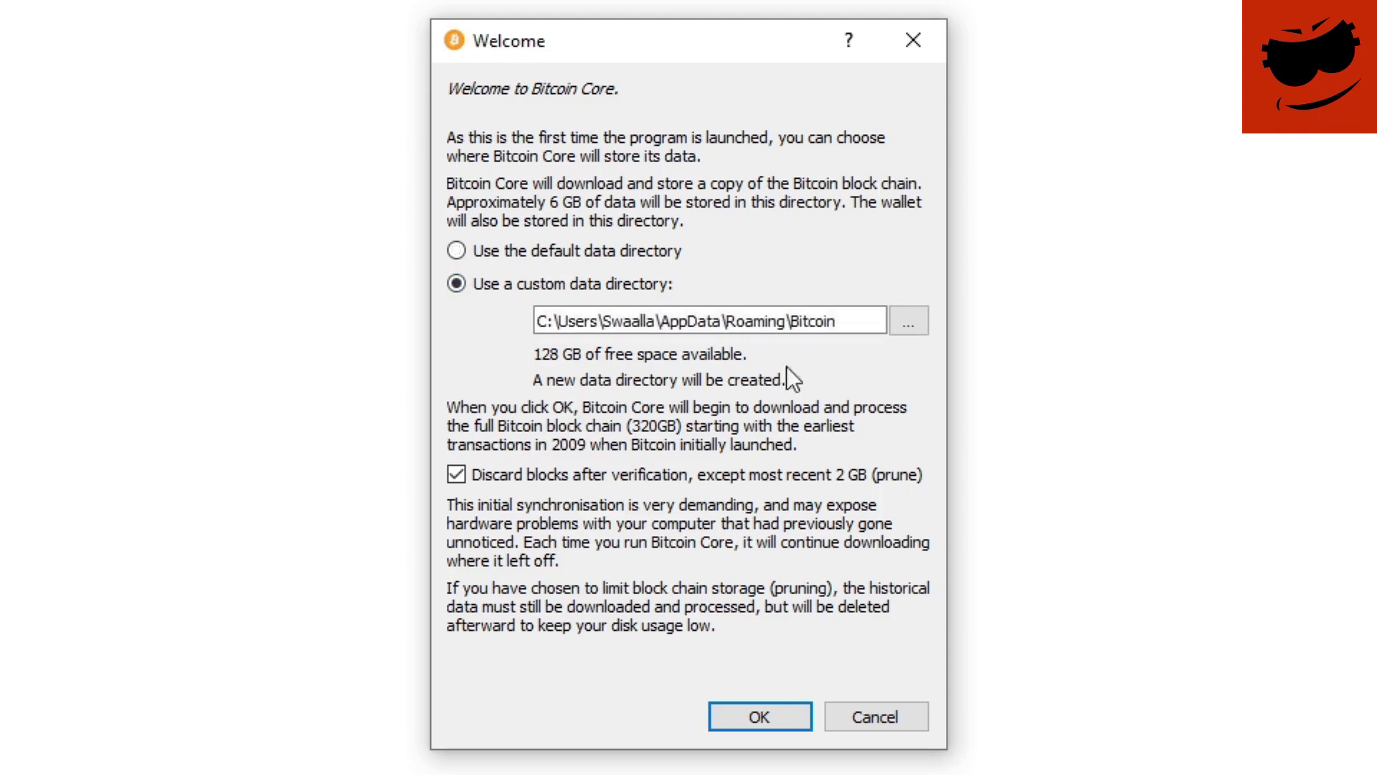
{"action": "left_click", "coordinate": [908, 323]}
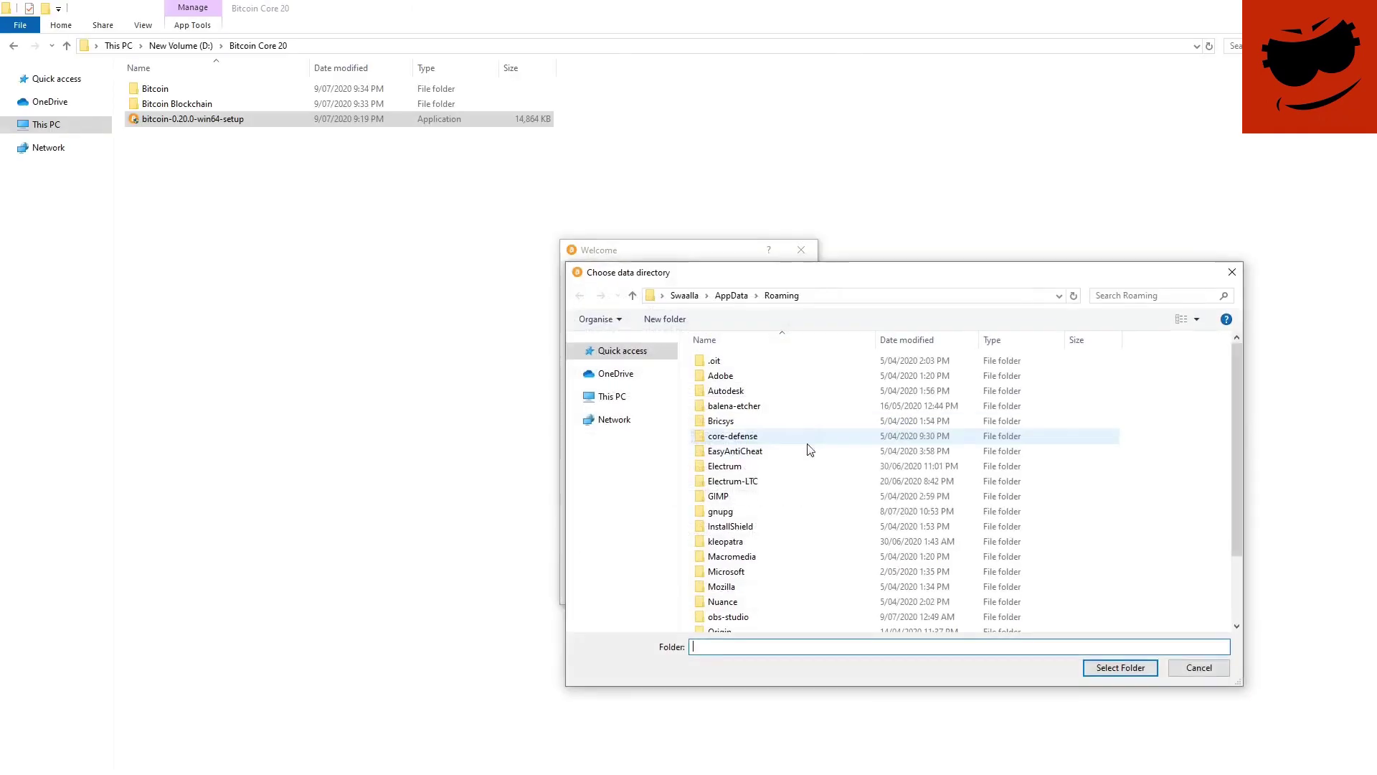
{"action": "left_click", "coordinate": [575, 396]}
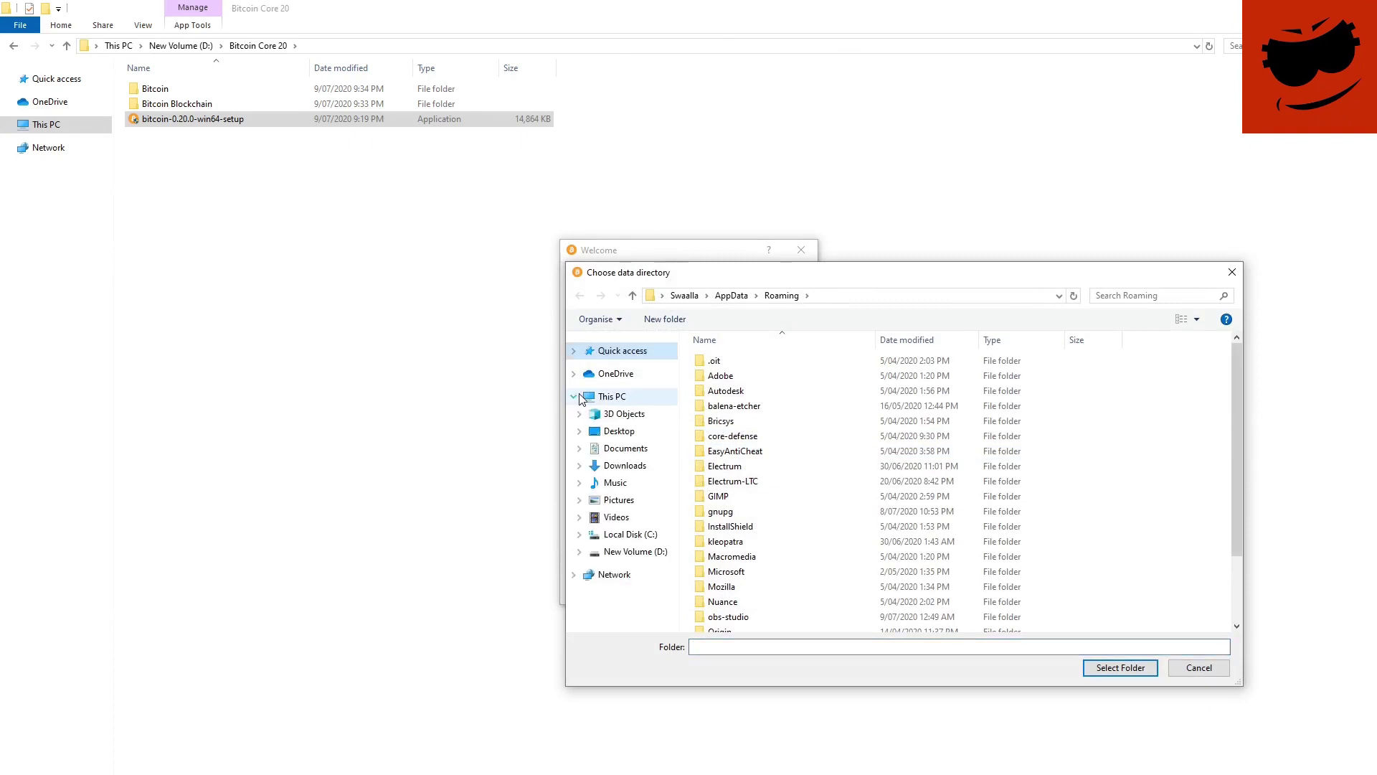
{"action": "left_click", "coordinate": [631, 552]}
{"action": "double_click", "coordinate": [742, 376]}
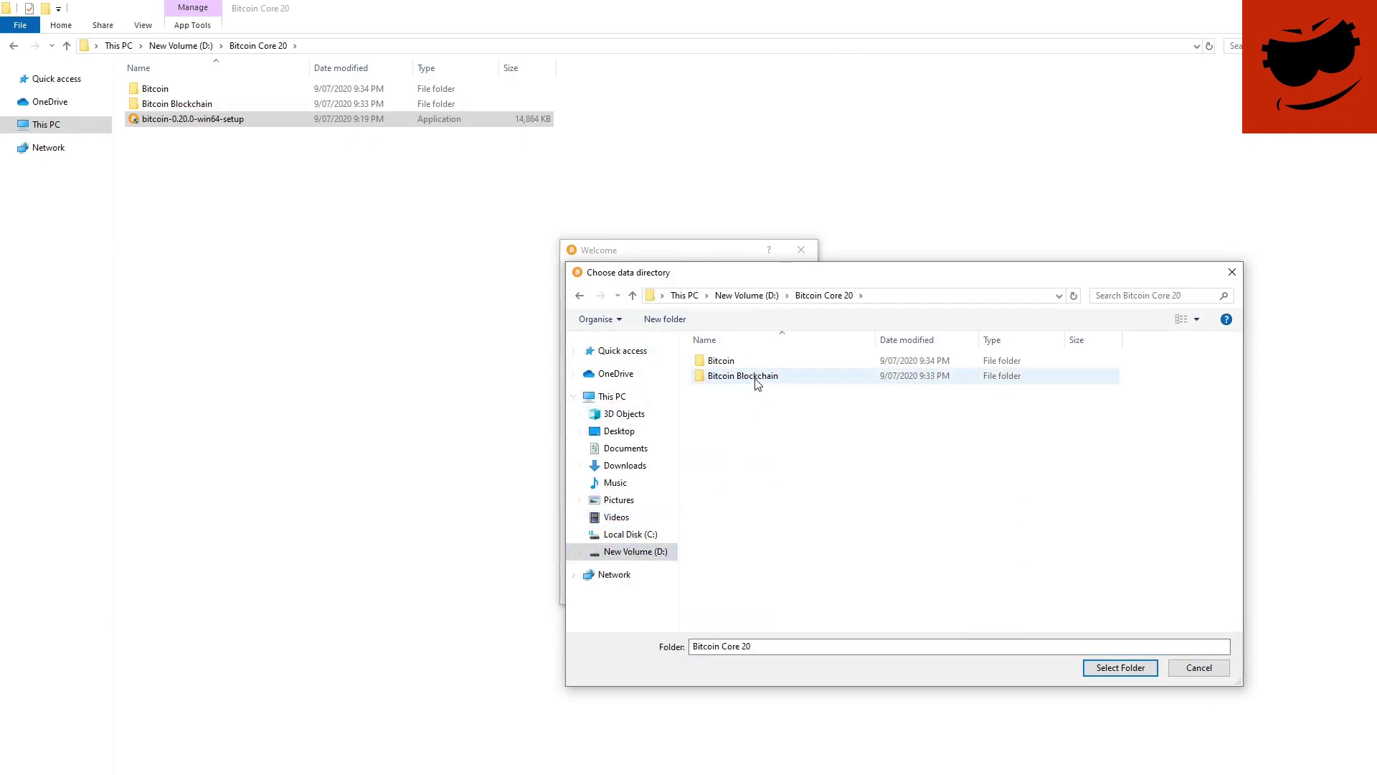
{"action": "double_click", "coordinate": [743, 382]}
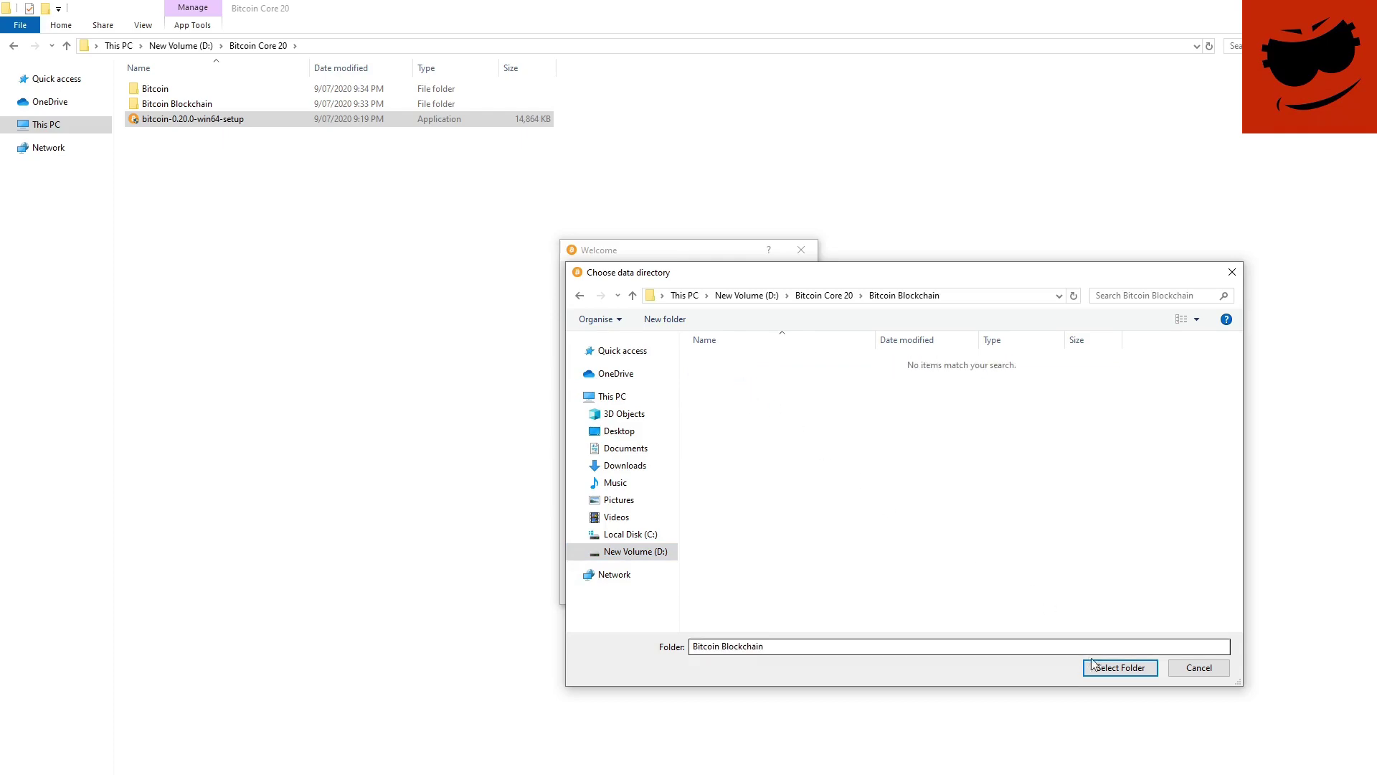
{"action": "left_click", "coordinate": [1105, 668]}
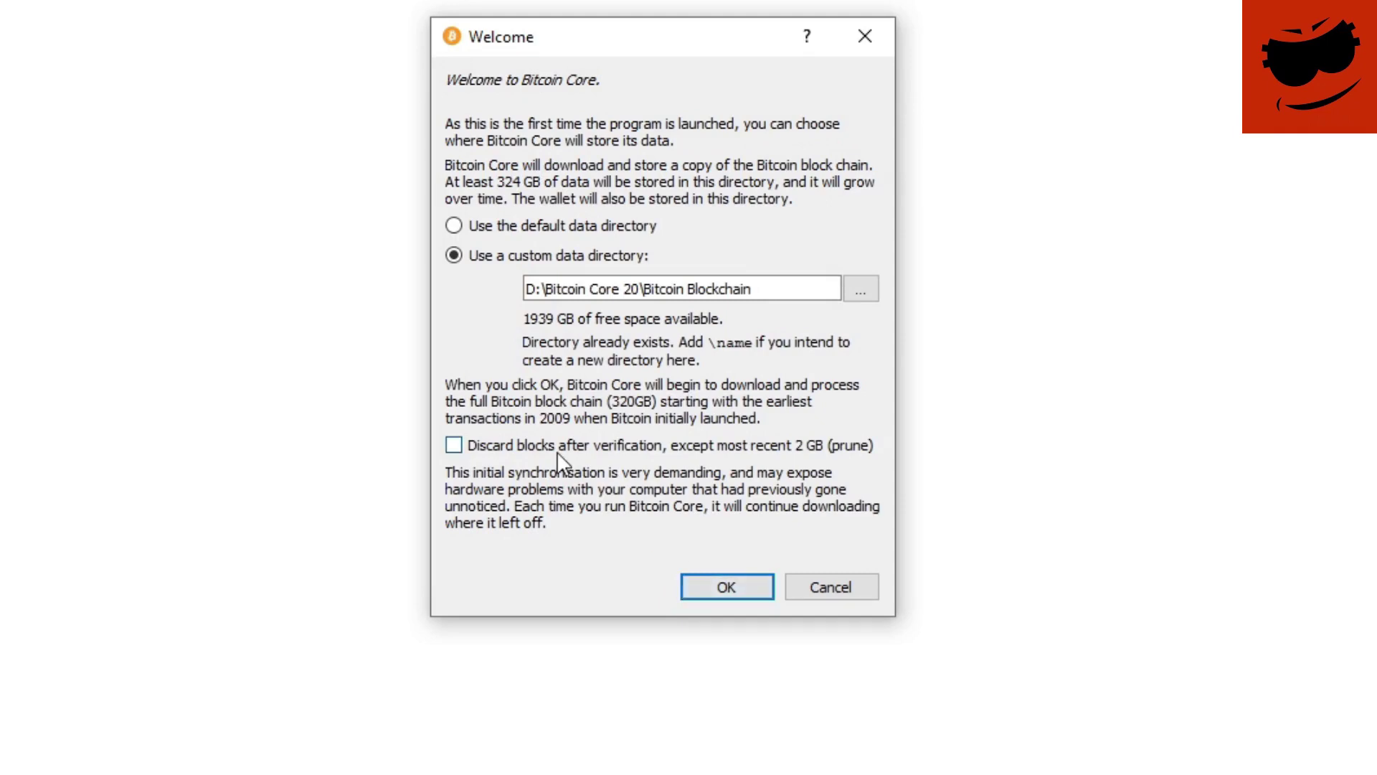
- Enable pruning so only the most recent 2 GB of blocks are kept
{"action": "left_click", "coordinate": [454, 446]}
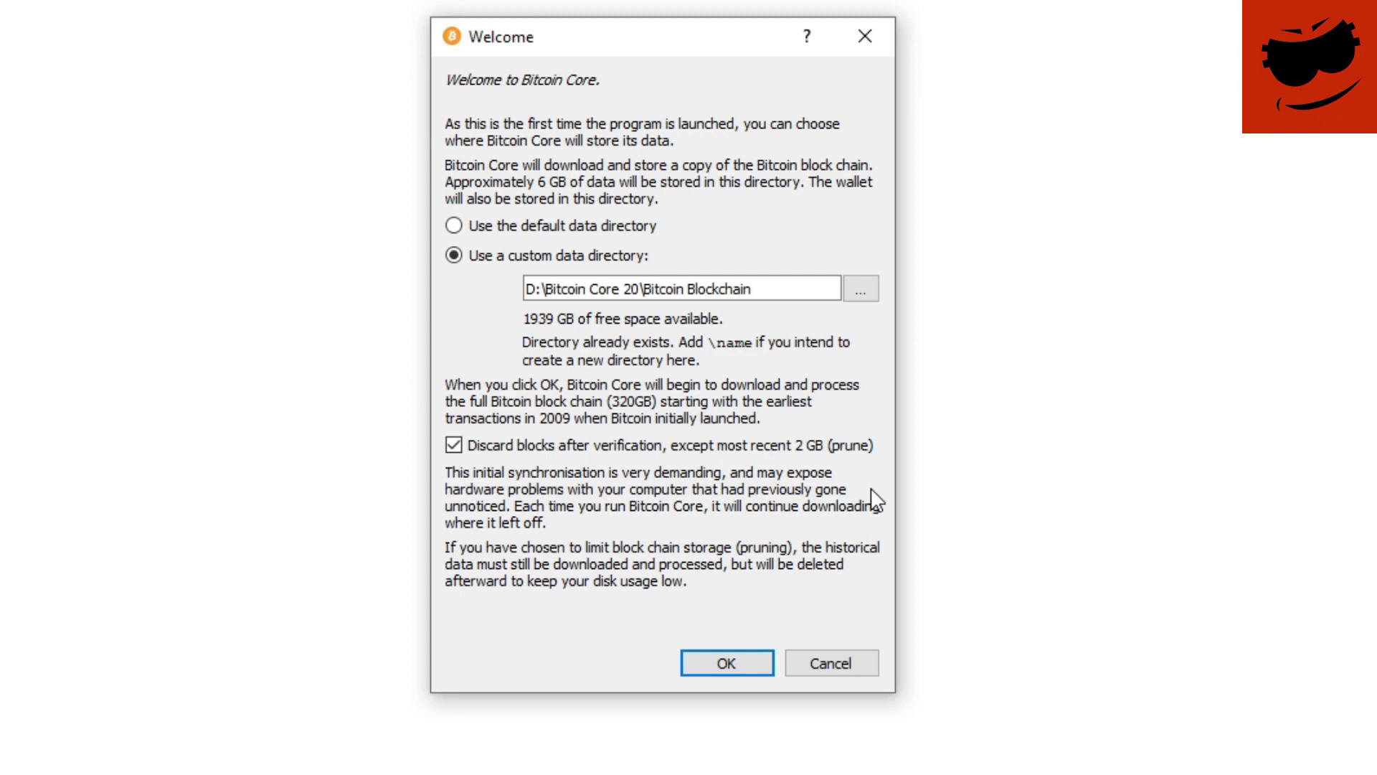
- Accept the Welcome settings and allow Bitcoin Core through the Windows firewall
{"action": "left_click", "coordinate": [742, 671]}
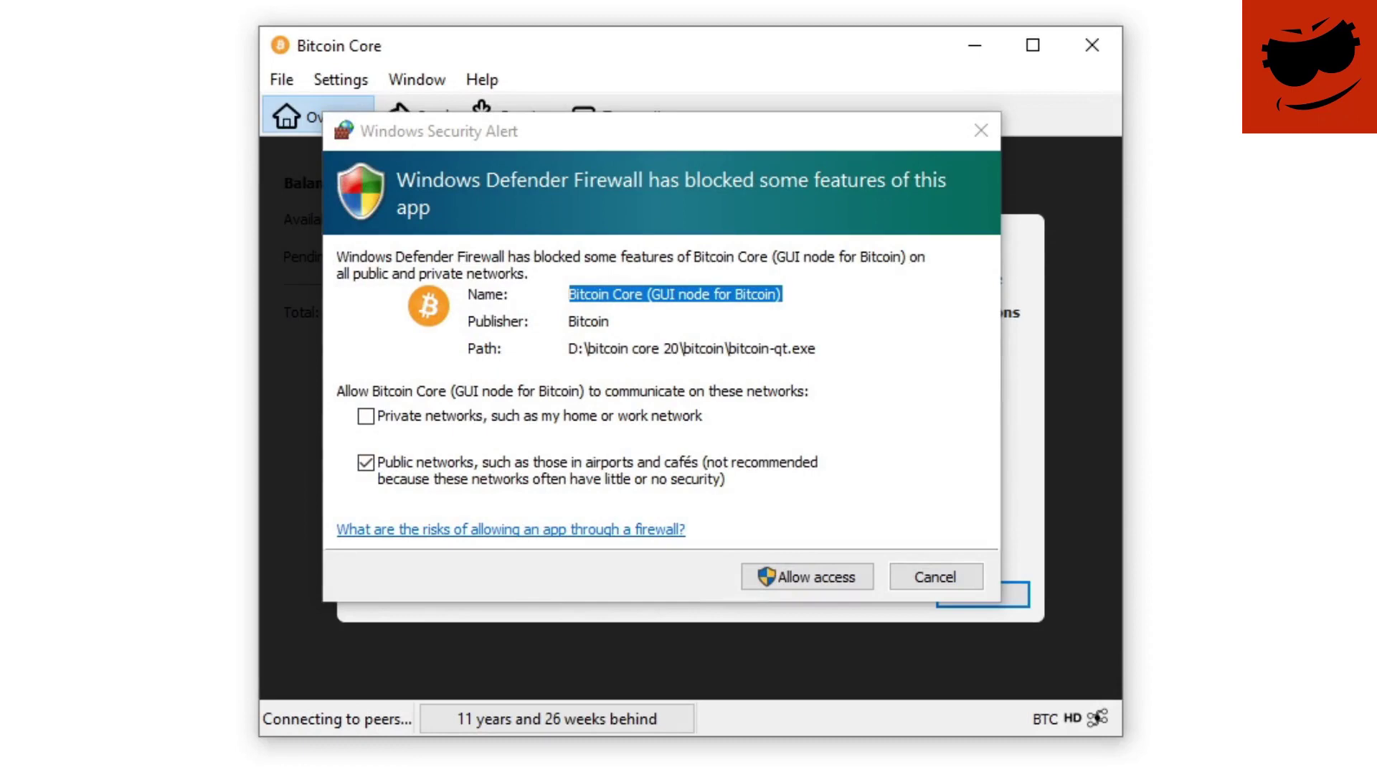
{"action": "left_click", "coordinate": [851, 579]}
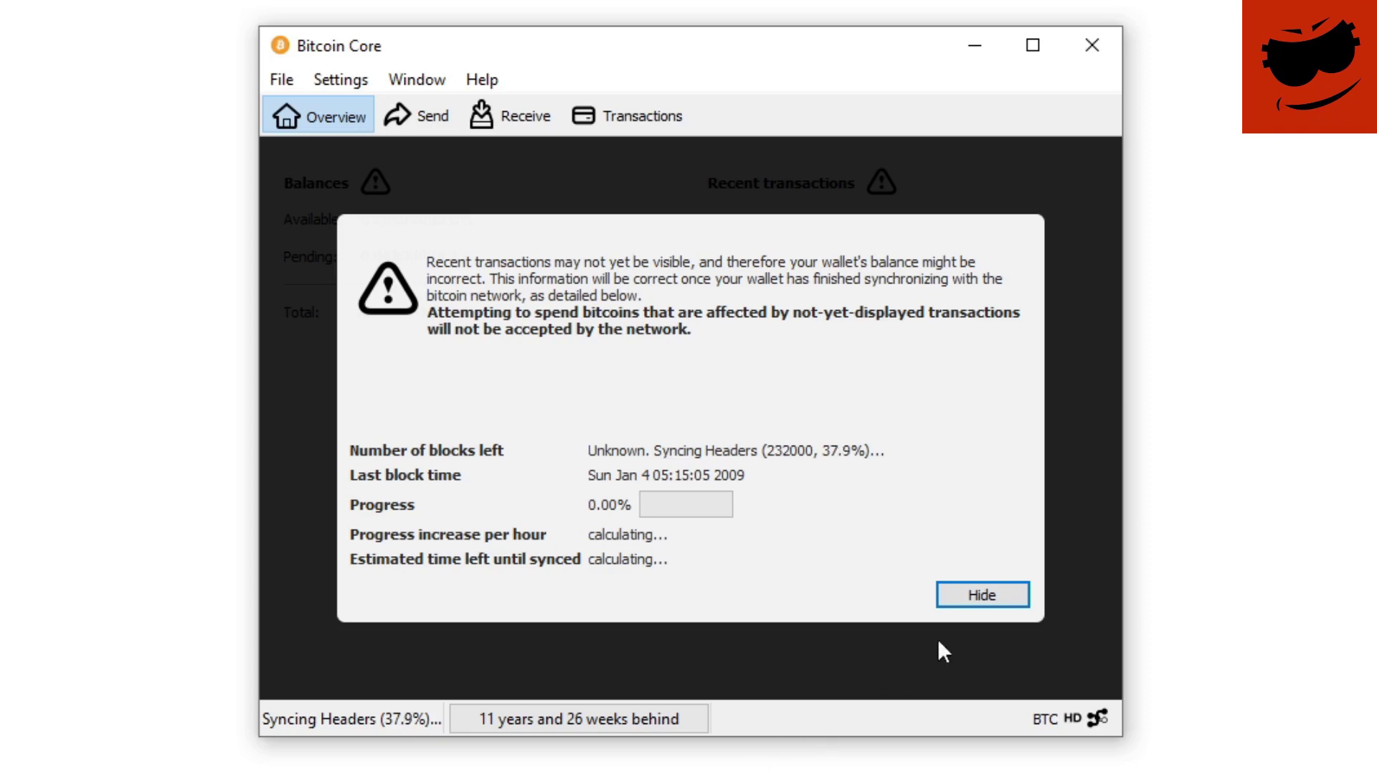
- Hide the synchronization warning overlay to reveal the Overview balances
{"action": "left_click", "coordinate": [974, 595]}
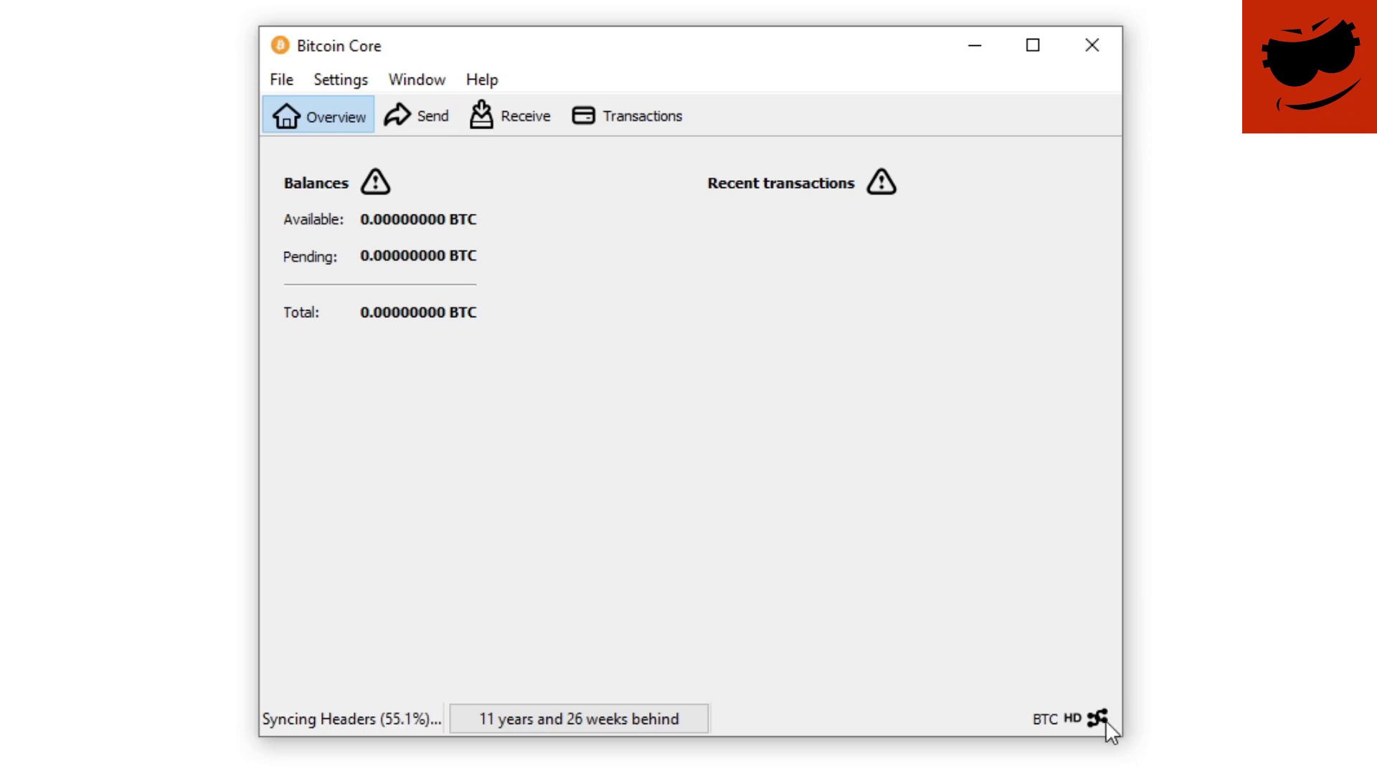
- Cycle the display unit through sat, mBTC and µBTC (bits)
{"action": "mouse_move", "coordinate": [1104, 720]}
{"action": "left_click", "coordinate": [1046, 717]}
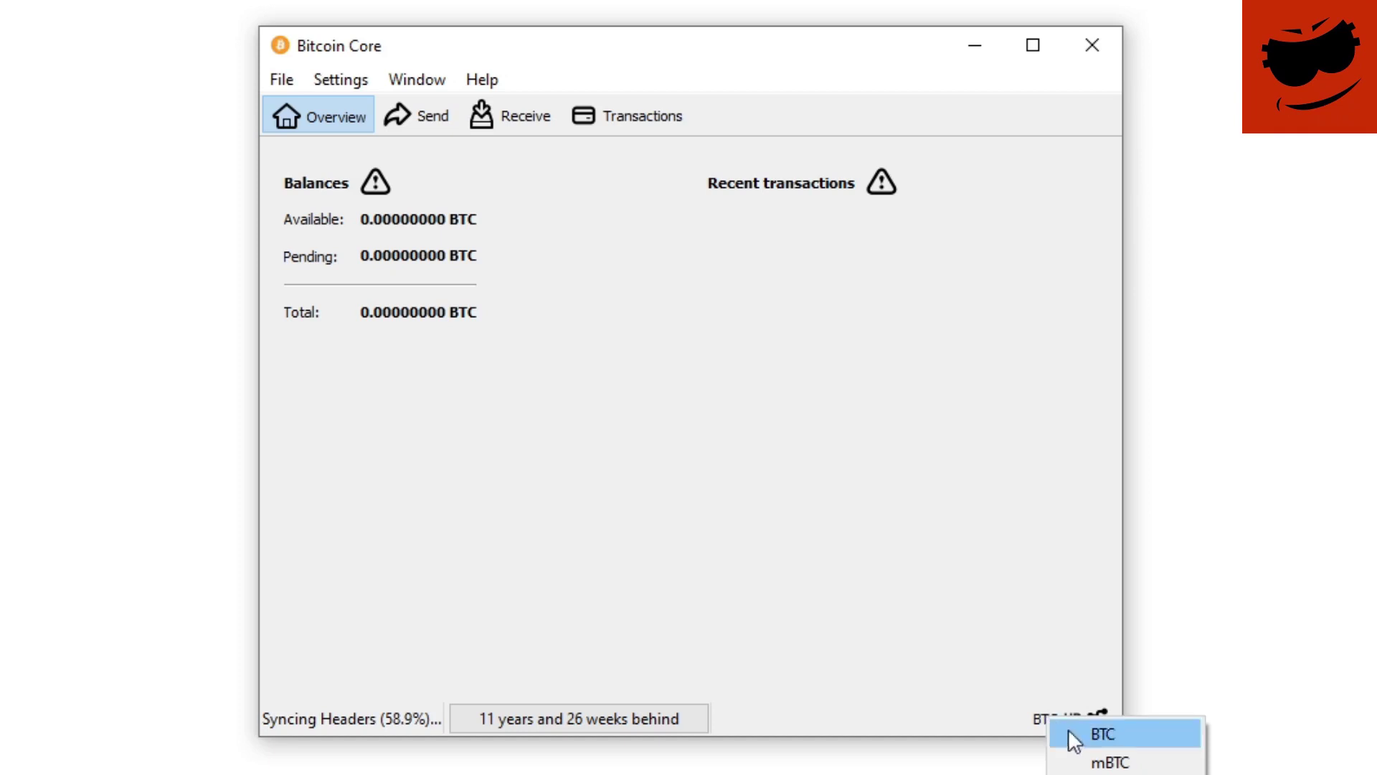
{"action": "key", "text": "Up"}
{"action": "key", "text": "Return"}
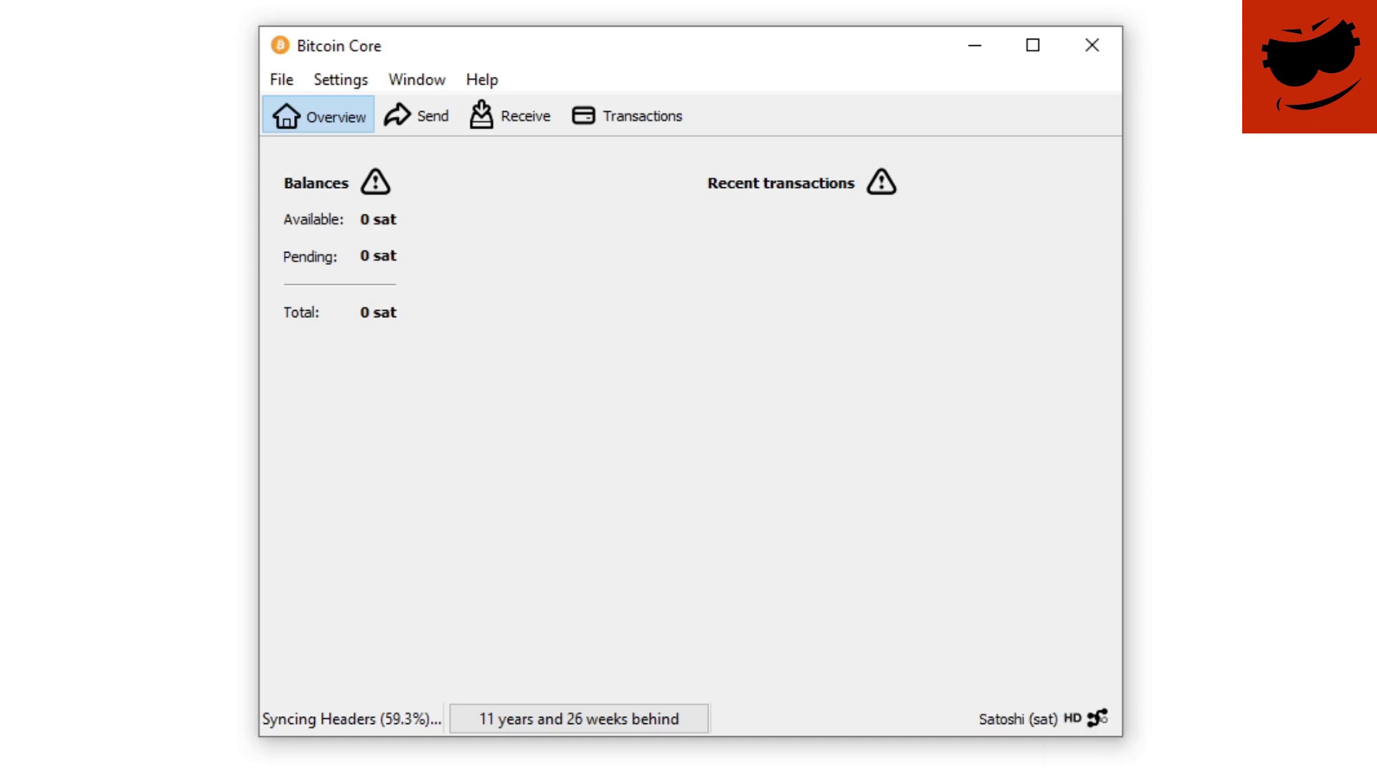
{"action": "left_click", "coordinate": [1044, 725]}
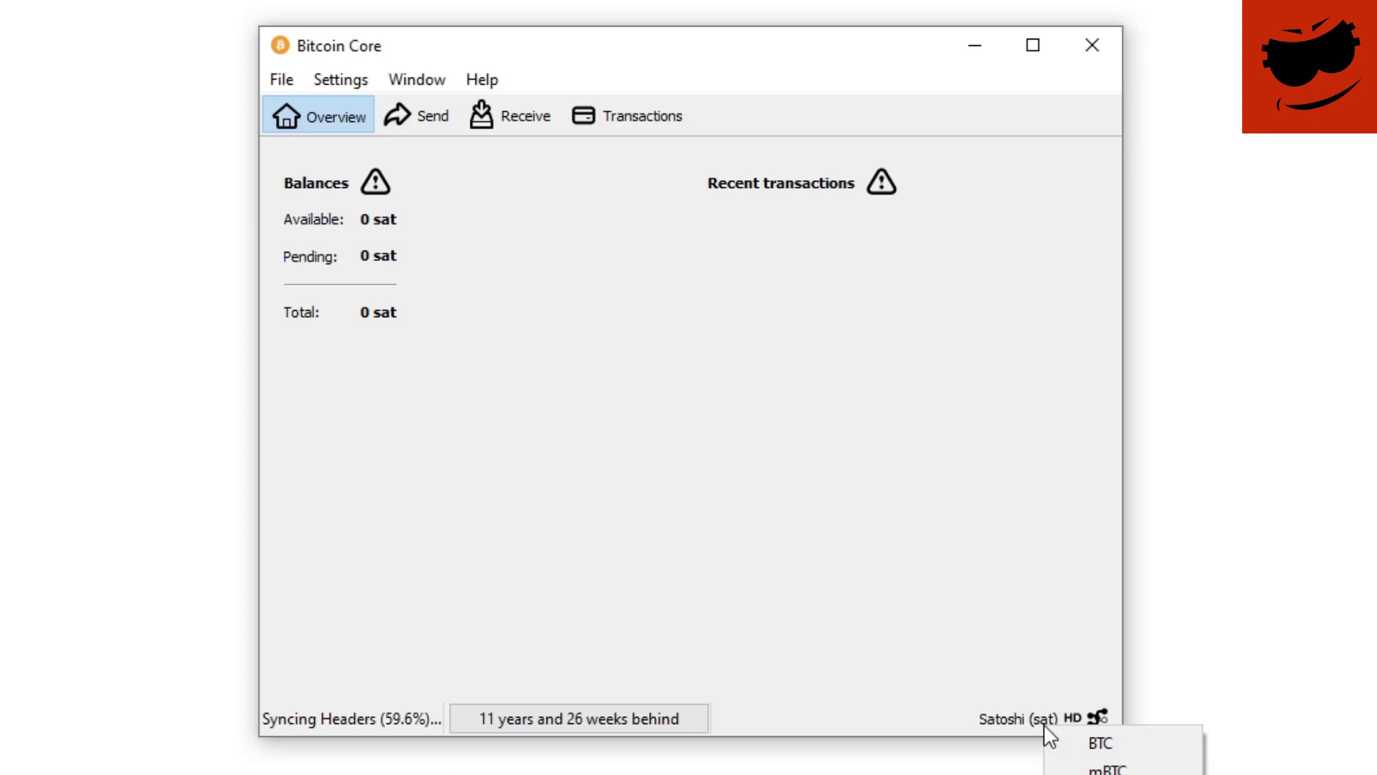
{"action": "key", "text": "Return"}
{"action": "left_click", "coordinate": [1043, 720]}
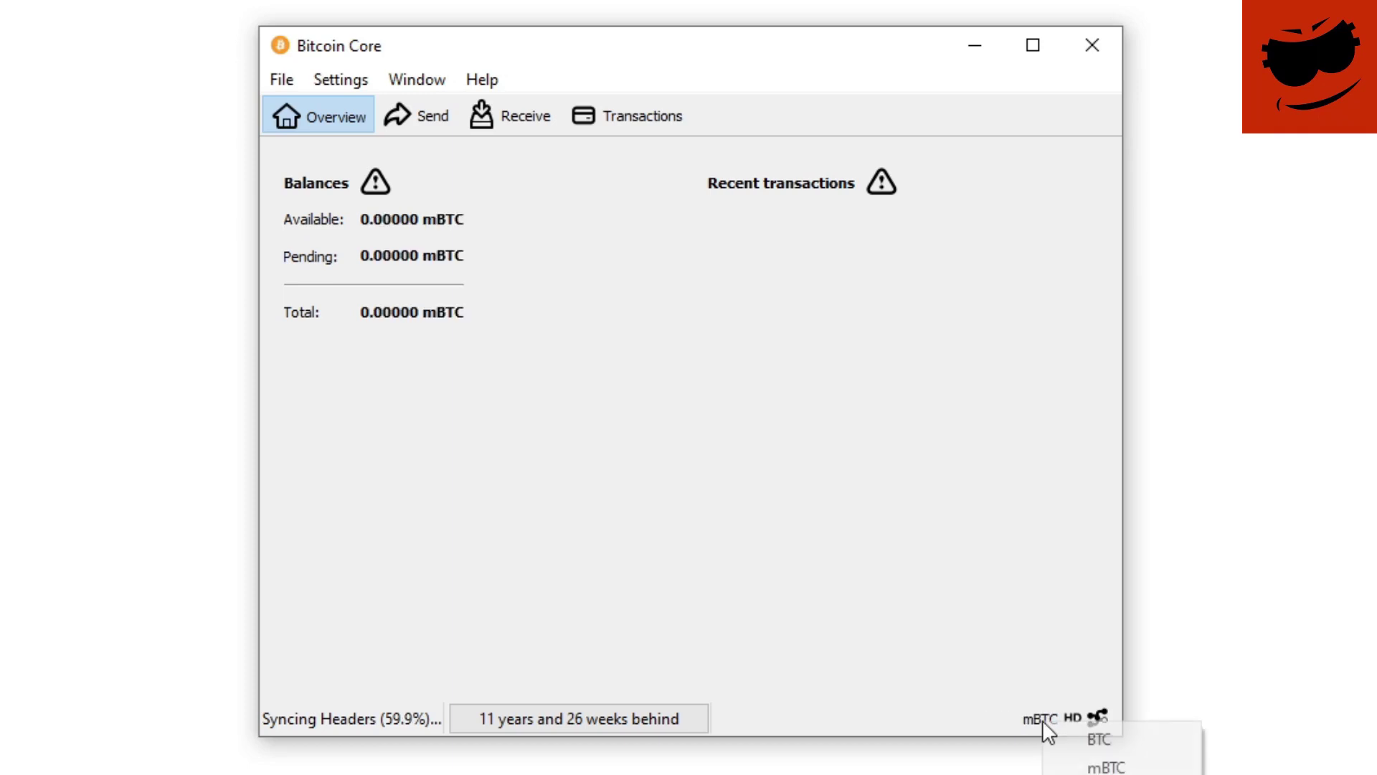
{"action": "key", "text": "Down"}
{"action": "key", "text": "Return"}
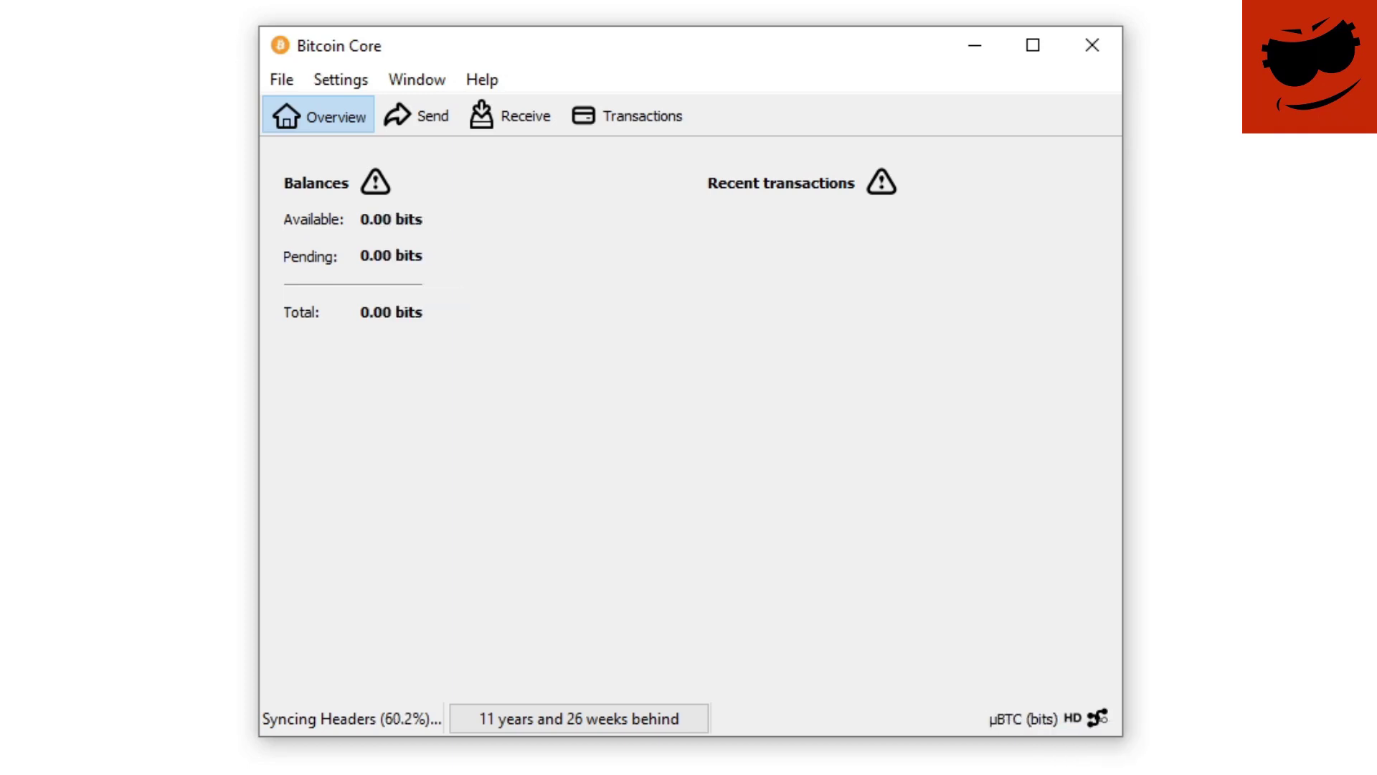
- Switch the display unit to sat, then back to BTC, and view the Send page
{"action": "left_click", "coordinate": [1050, 718]}
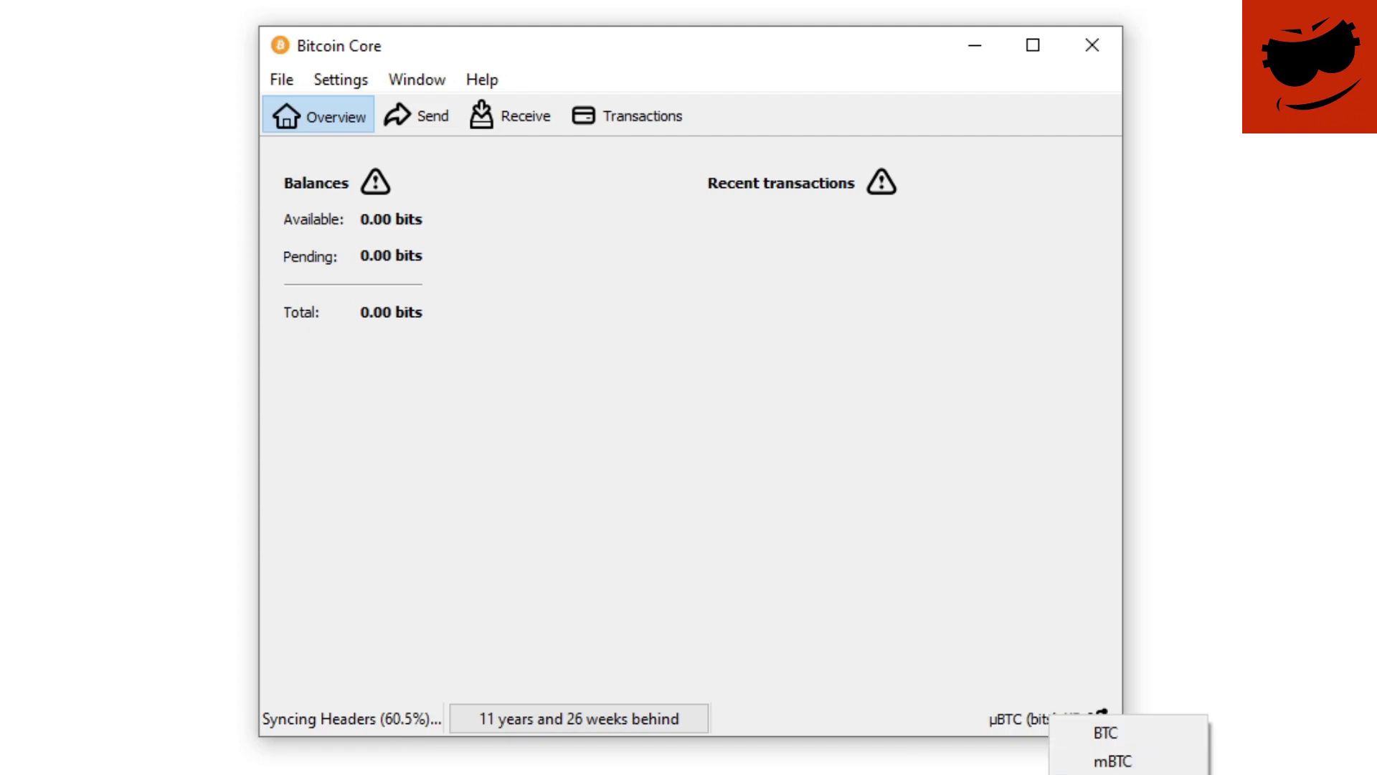
{"action": "key", "text": "Down"}
{"action": "key", "text": "Return"}
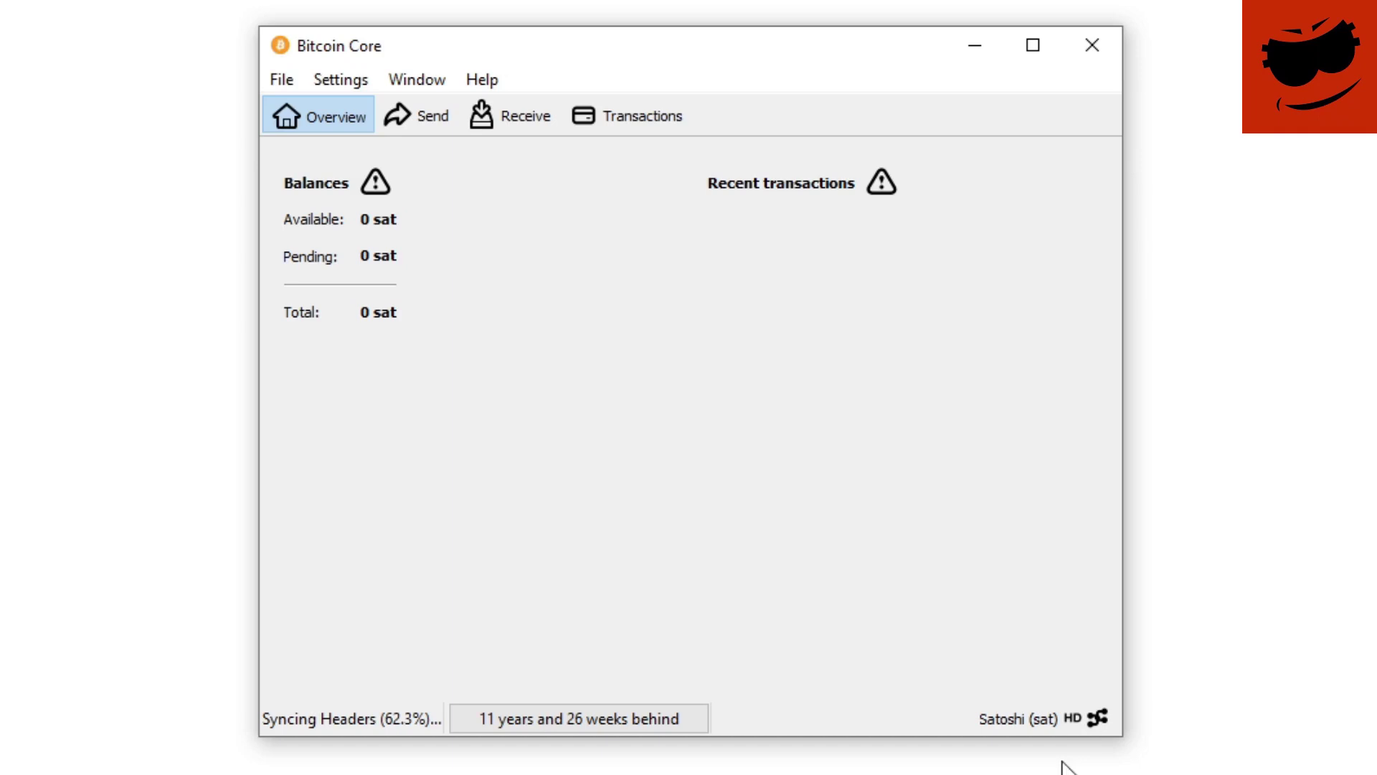
{"action": "left_click", "coordinate": [1046, 720]}
{"action": "left_click", "coordinate": [1072, 739]}
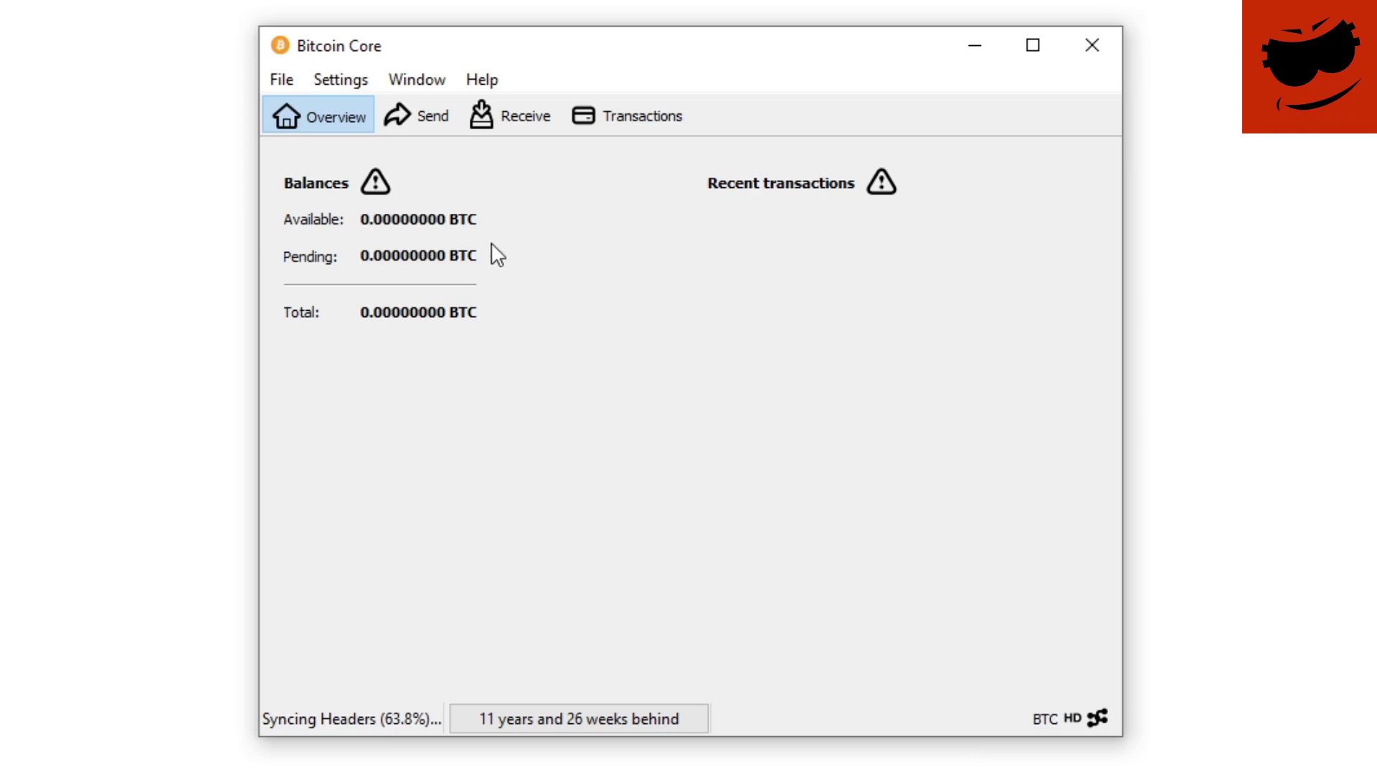
{"action": "left_click", "coordinate": [429, 123]}
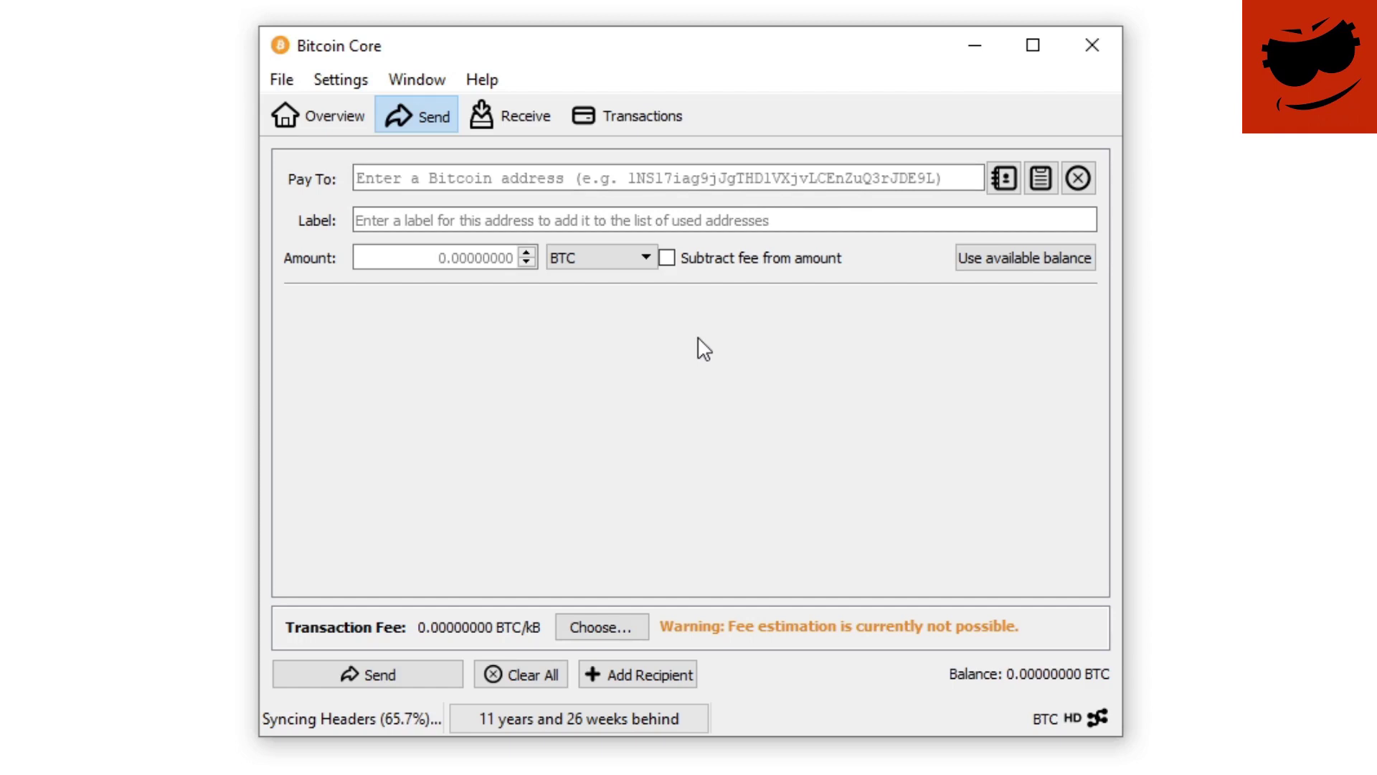
- Switch to the Receive page and click into the blank Label and Message fields of the request form
{"action": "left_click", "coordinate": [520, 116]}
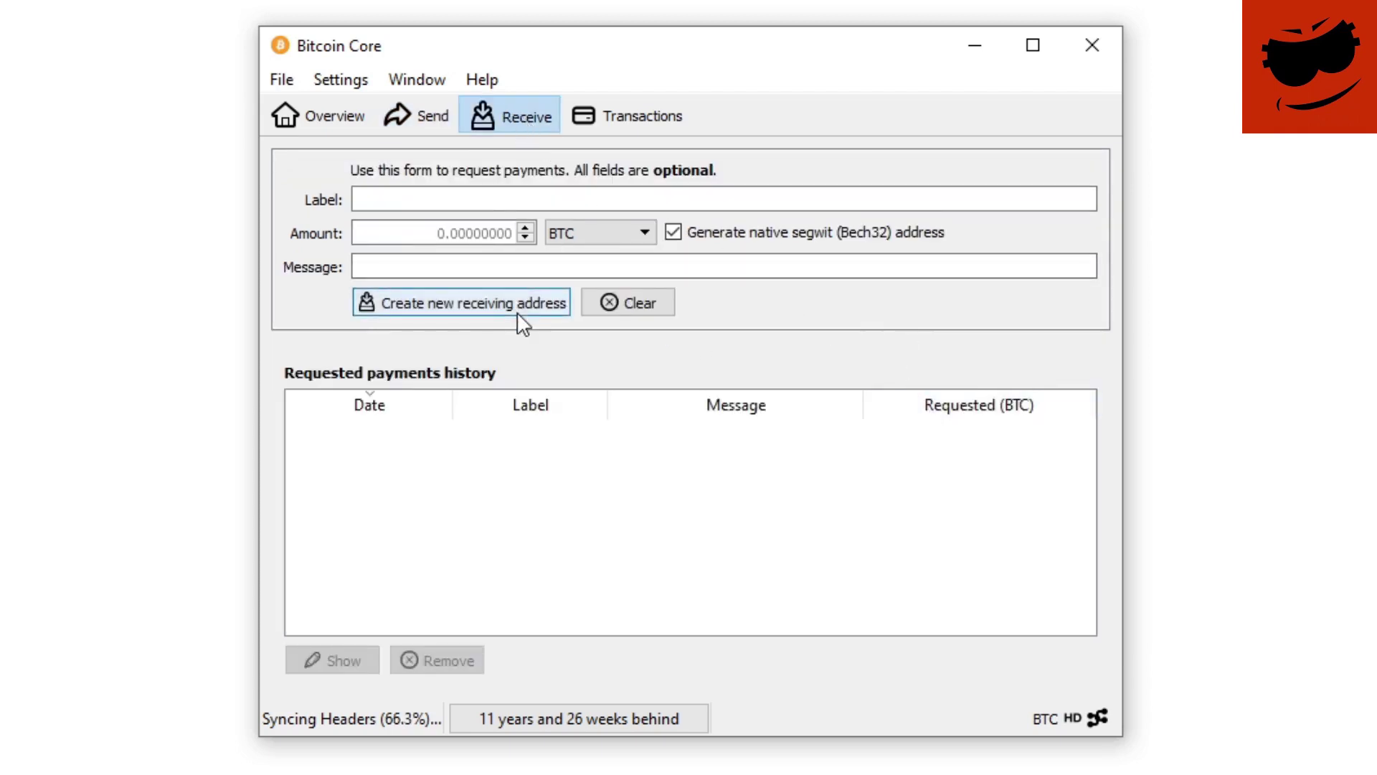
{"action": "left_click", "coordinate": [418, 198]}
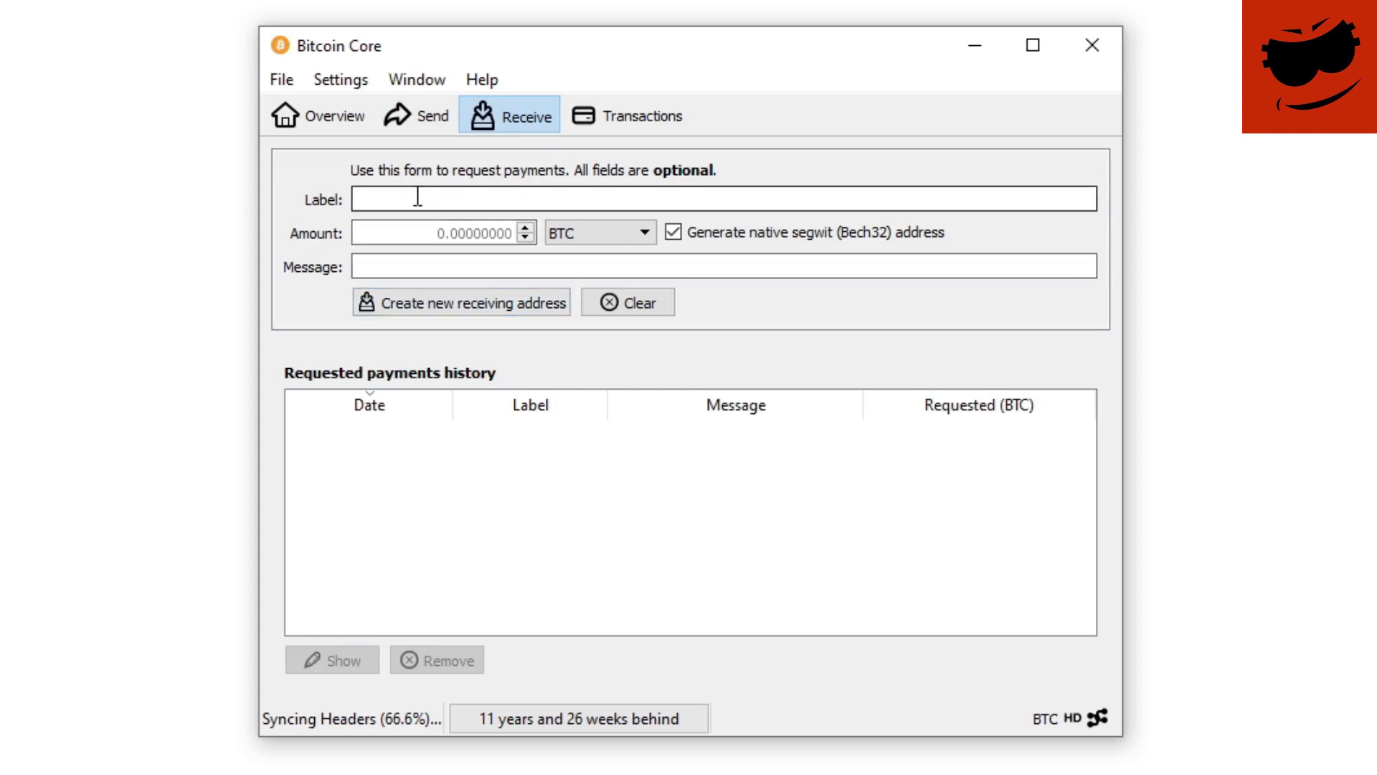
{"action": "left_click", "coordinate": [419, 260]}
{"action": "left_click", "coordinate": [485, 295]}
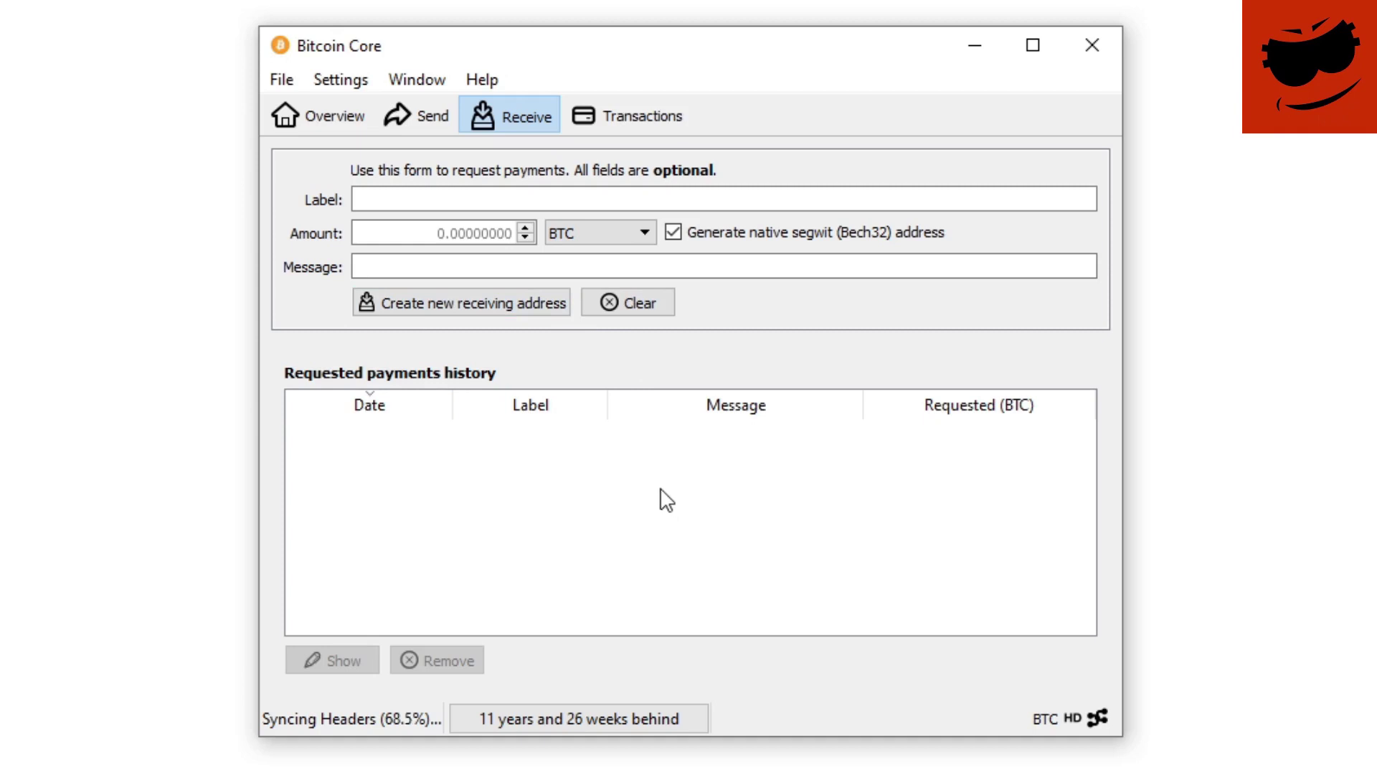
- Show the empty Transactions page and drop down the File menu
{"action": "left_click", "coordinate": [615, 114]}
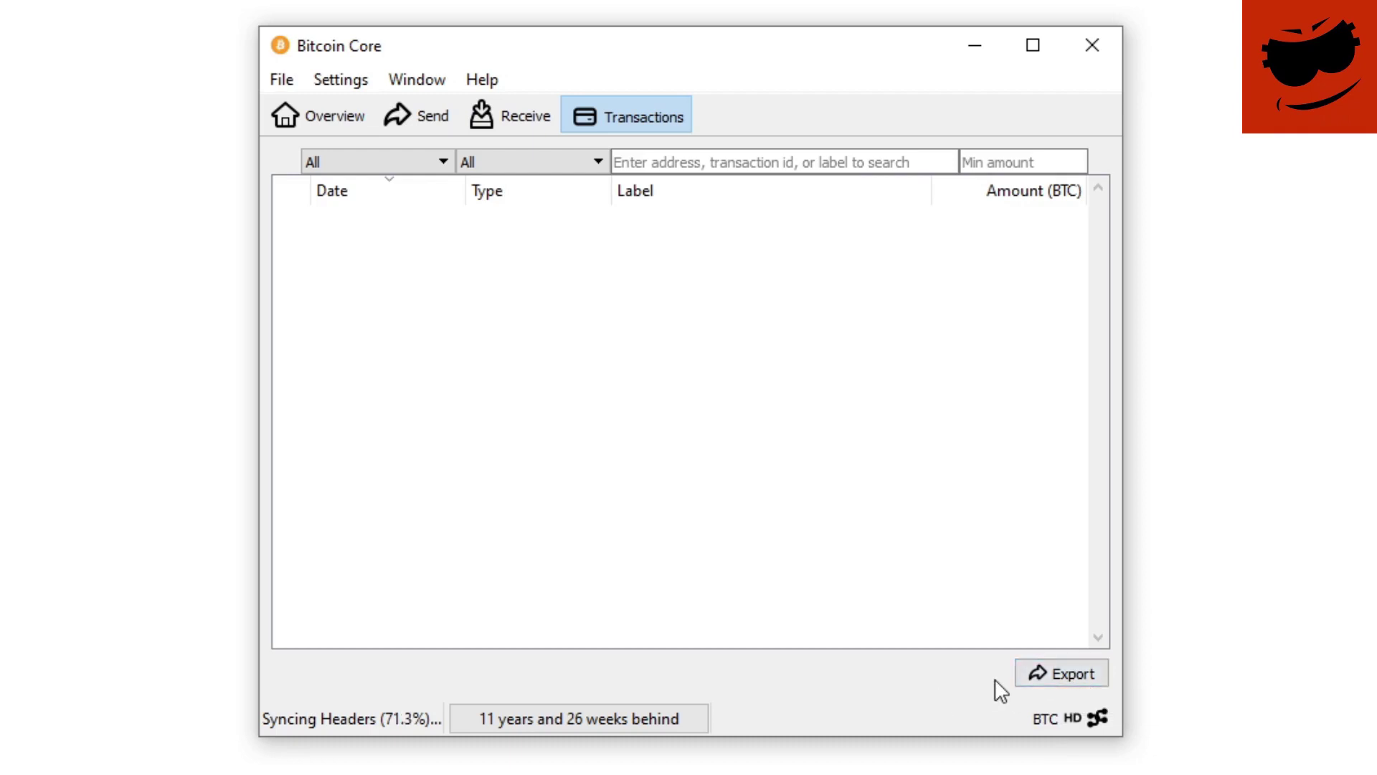
{"action": "left_click", "coordinate": [283, 81]}
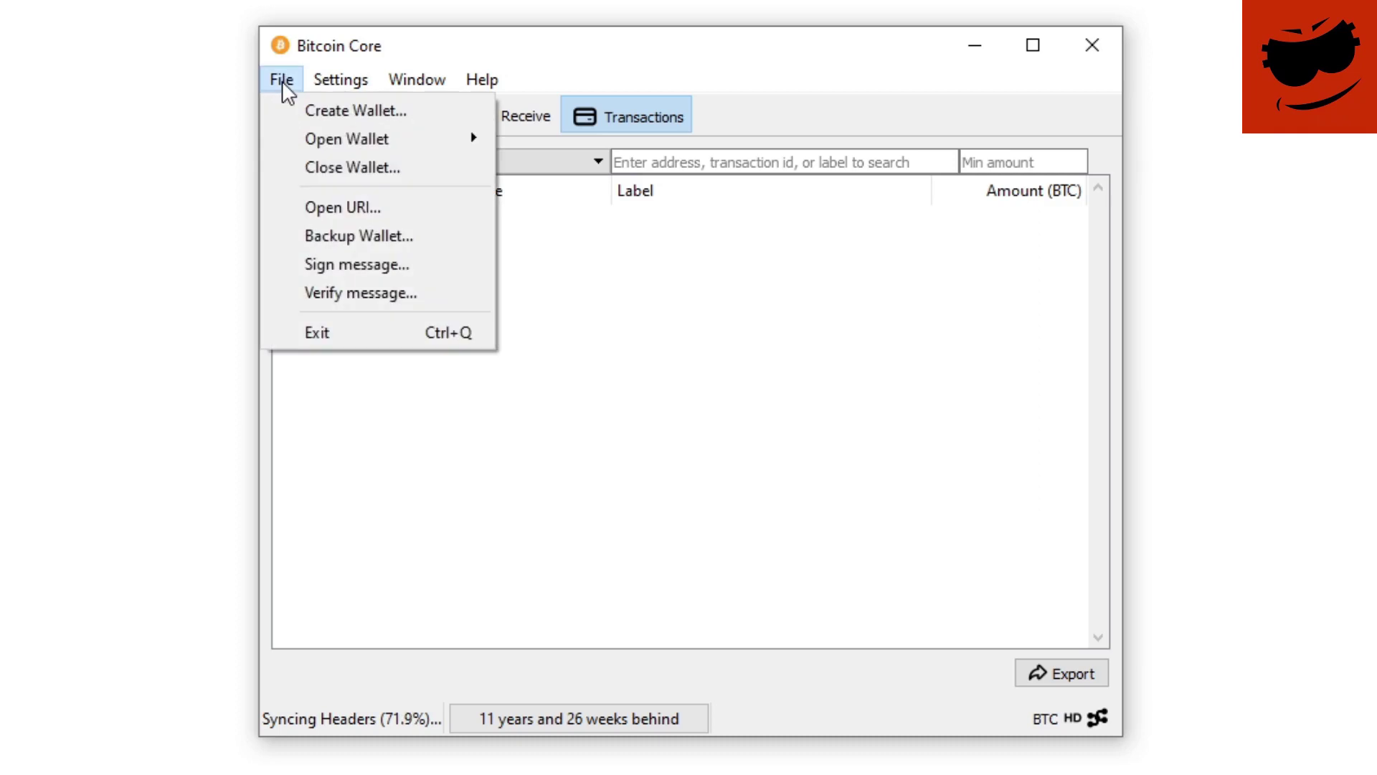
- Browse the File, Settings and Window menus, then choose Window > Information for the Node window
{"action": "mouse_move", "coordinate": [305, 142]}
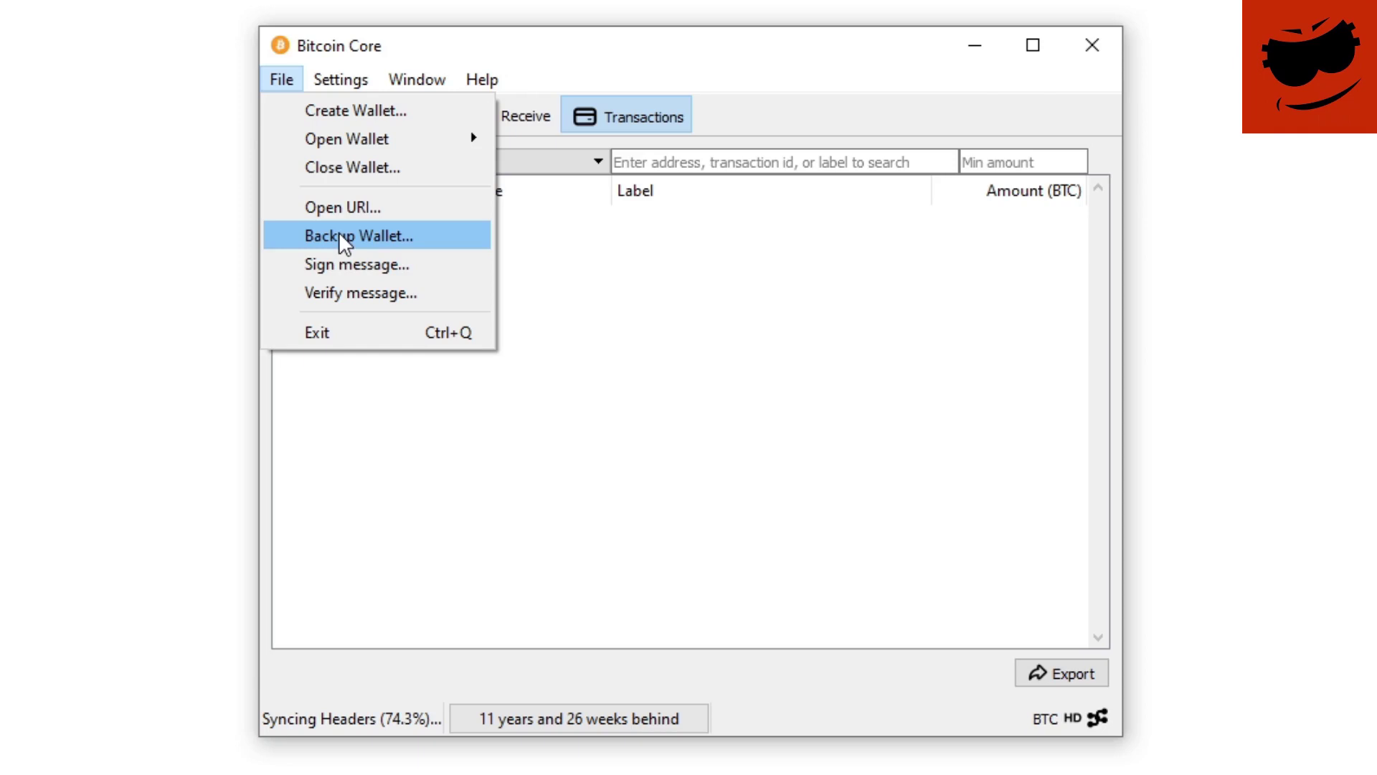
{"action": "mouse_move", "coordinate": [350, 84]}
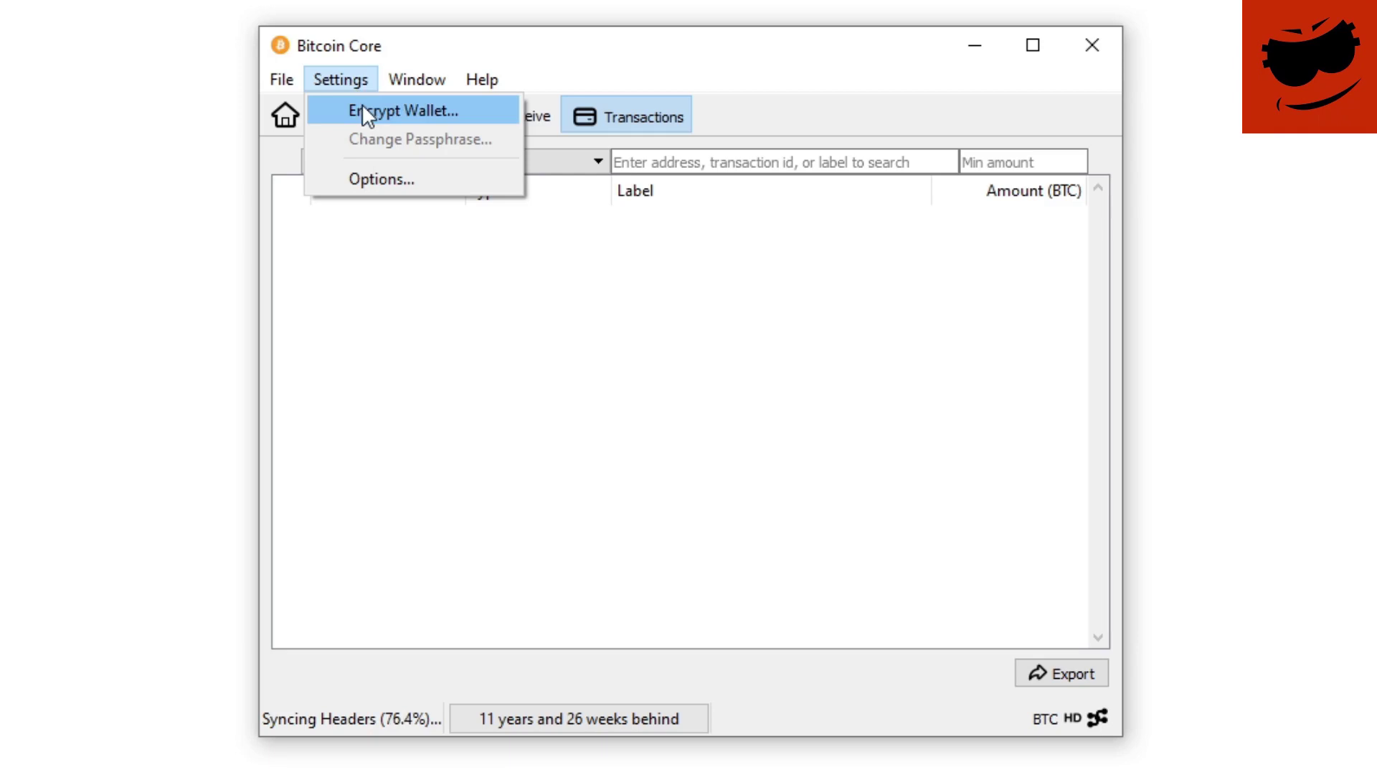
{"action": "mouse_move", "coordinate": [402, 87]}
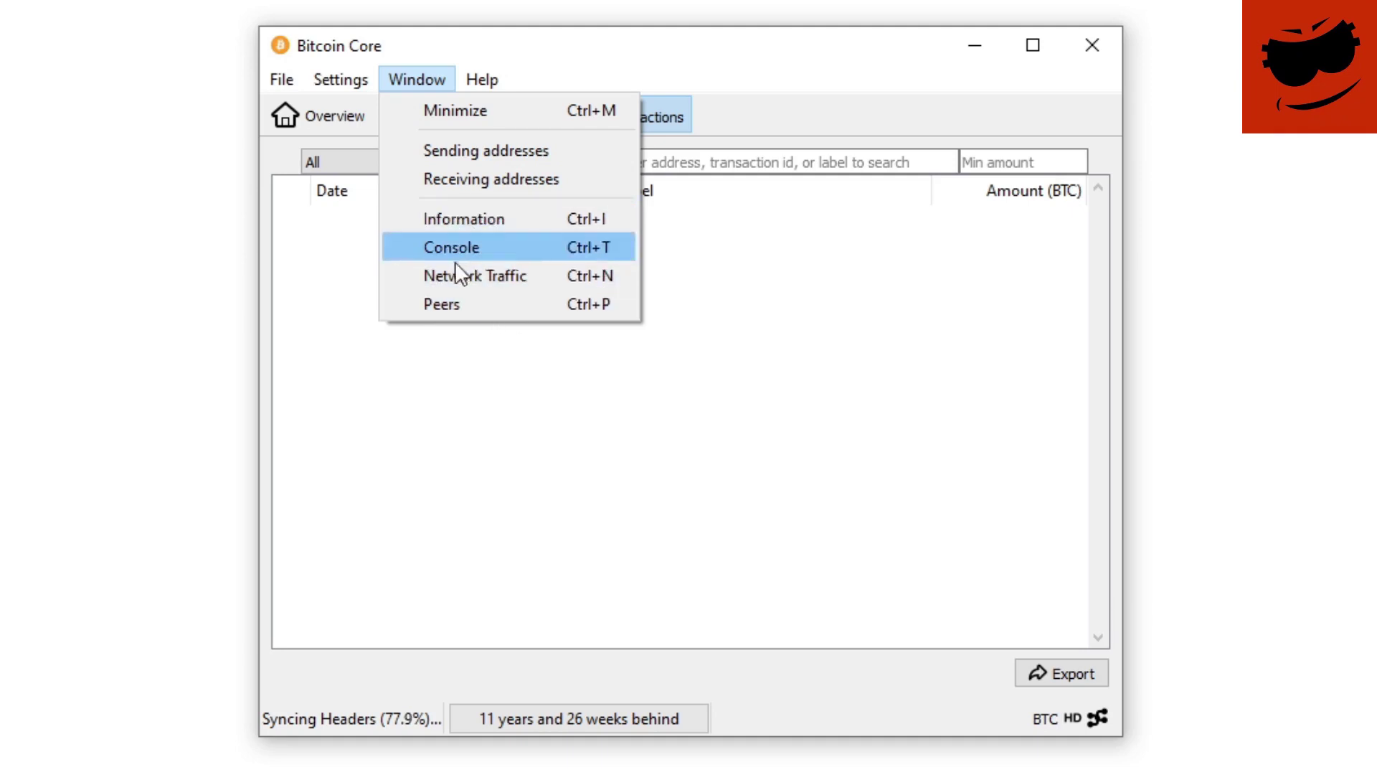
{"action": "left_click", "coordinate": [501, 222]}
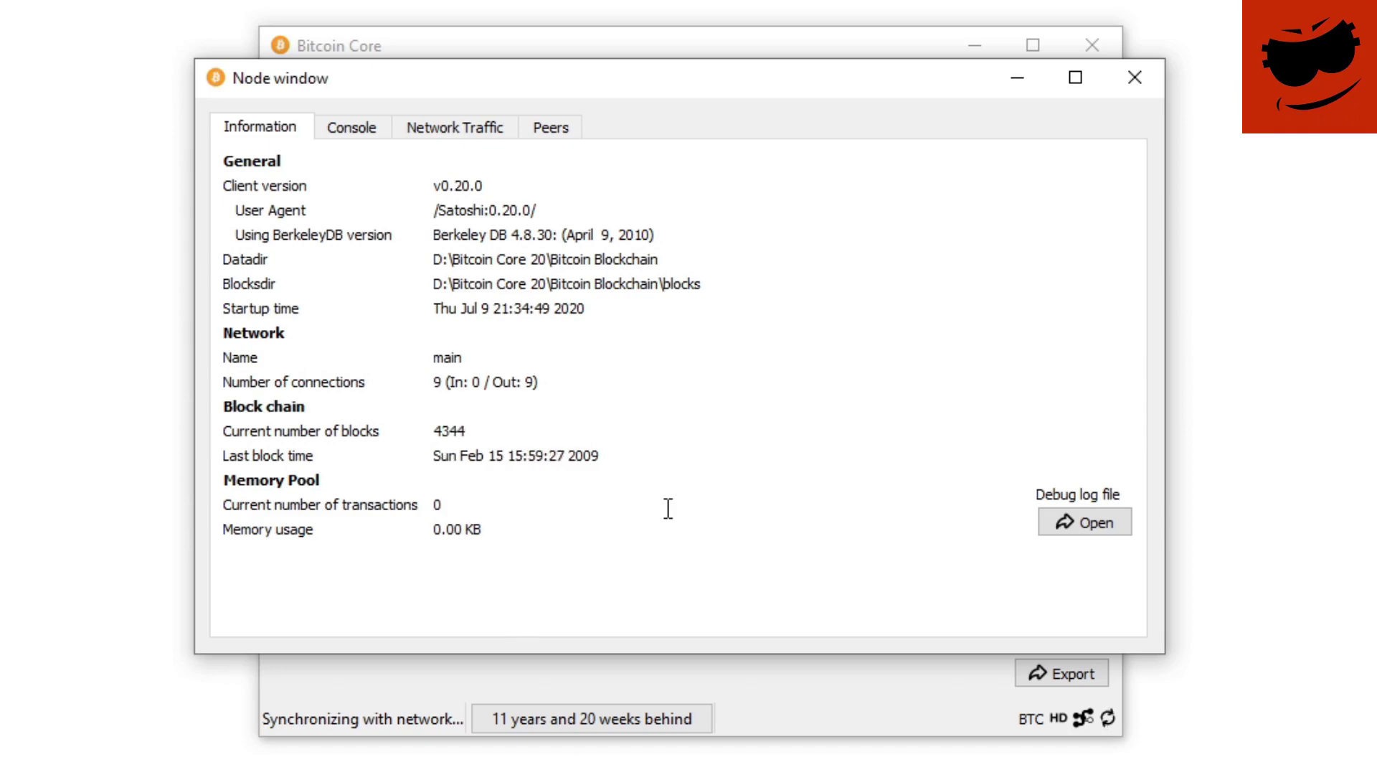
- Switch the Node window to the Console tab with its welcome text and scam warning
{"action": "left_click", "coordinate": [373, 133]}
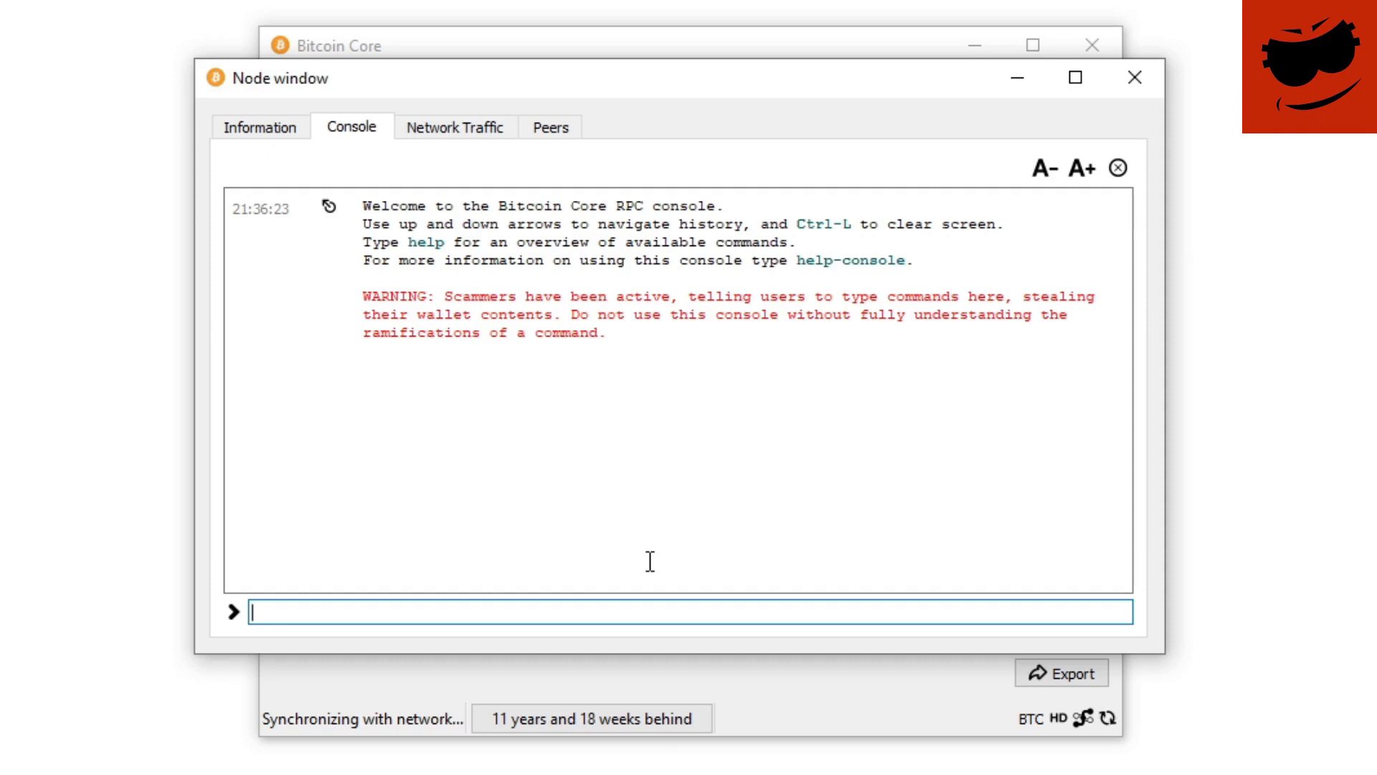
- Switch to the Network Traffic tab, showing 374 MB received and 3 MB sent
{"action": "left_click", "coordinate": [461, 122]}
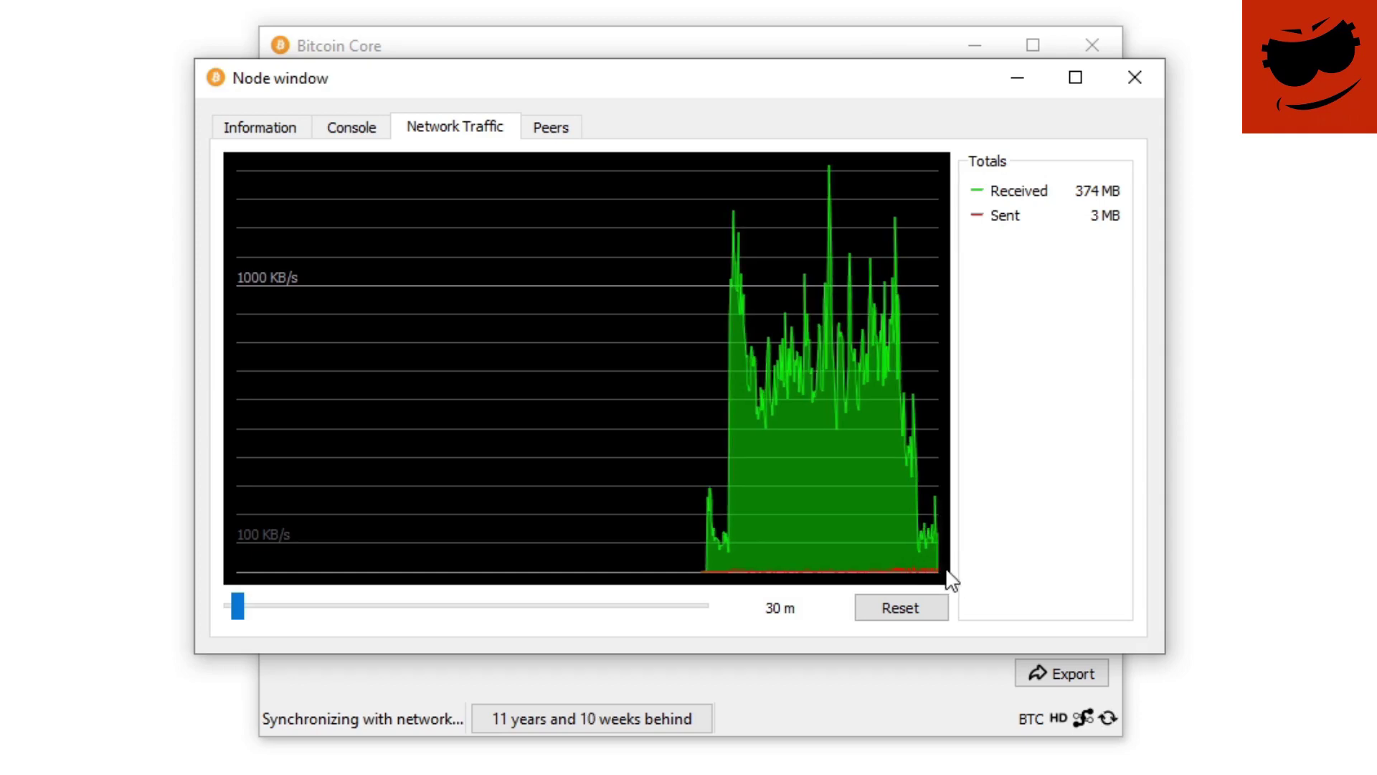
- Switch to the Peers tab listing ten connected peers with their ping times
{"action": "left_click", "coordinate": [567, 130]}
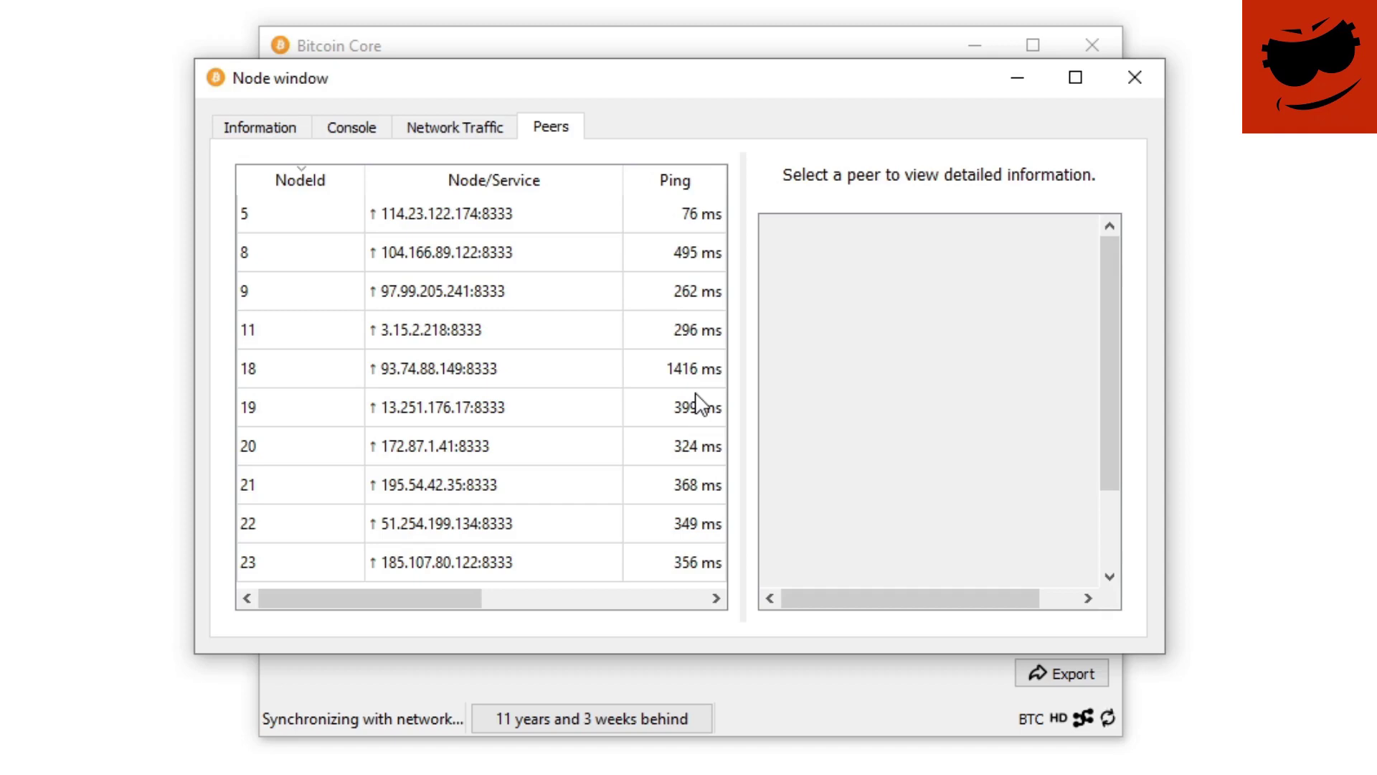
- Revisit the Network Traffic, Console and Information tabs, close the Node window, then show Help
{"action": "left_click", "coordinate": [482, 134]}
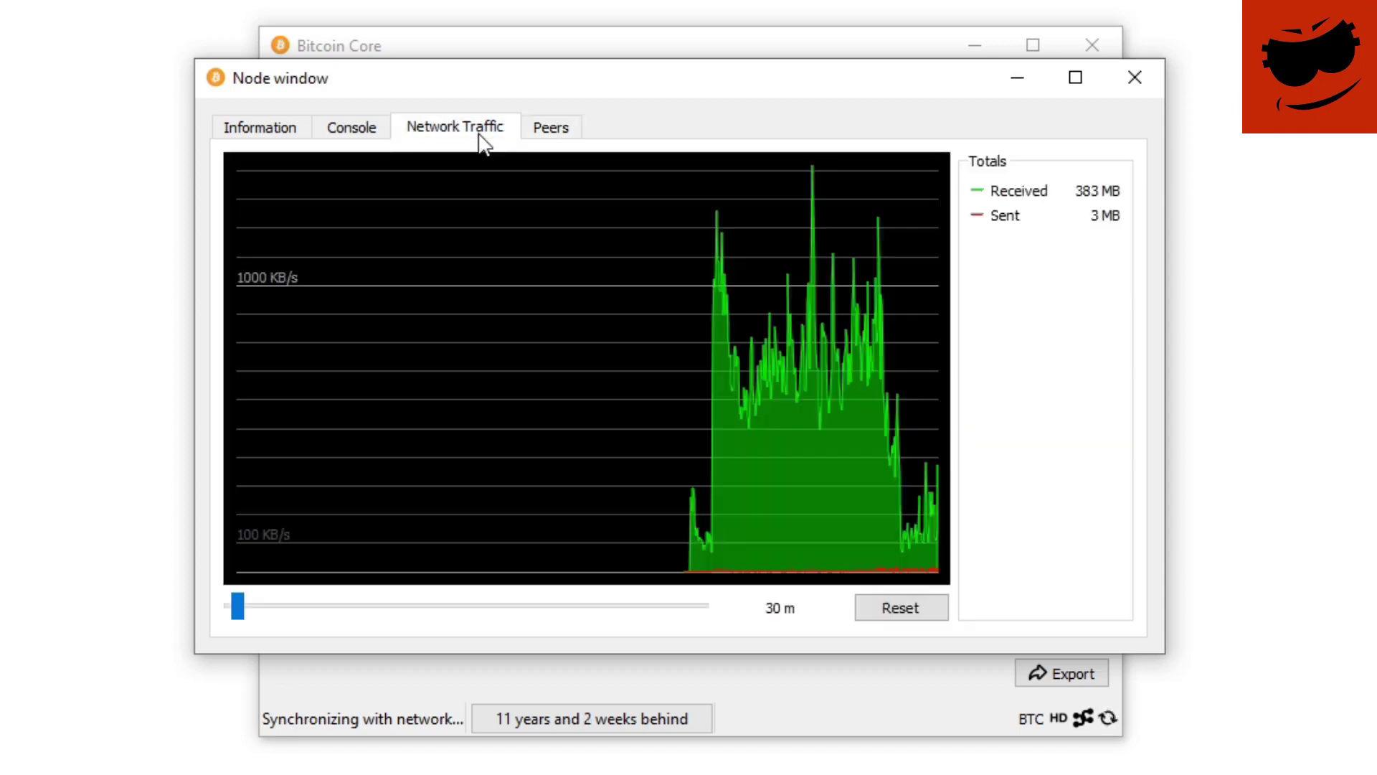
{"action": "left_click", "coordinate": [368, 140]}
{"action": "left_click", "coordinate": [283, 139]}
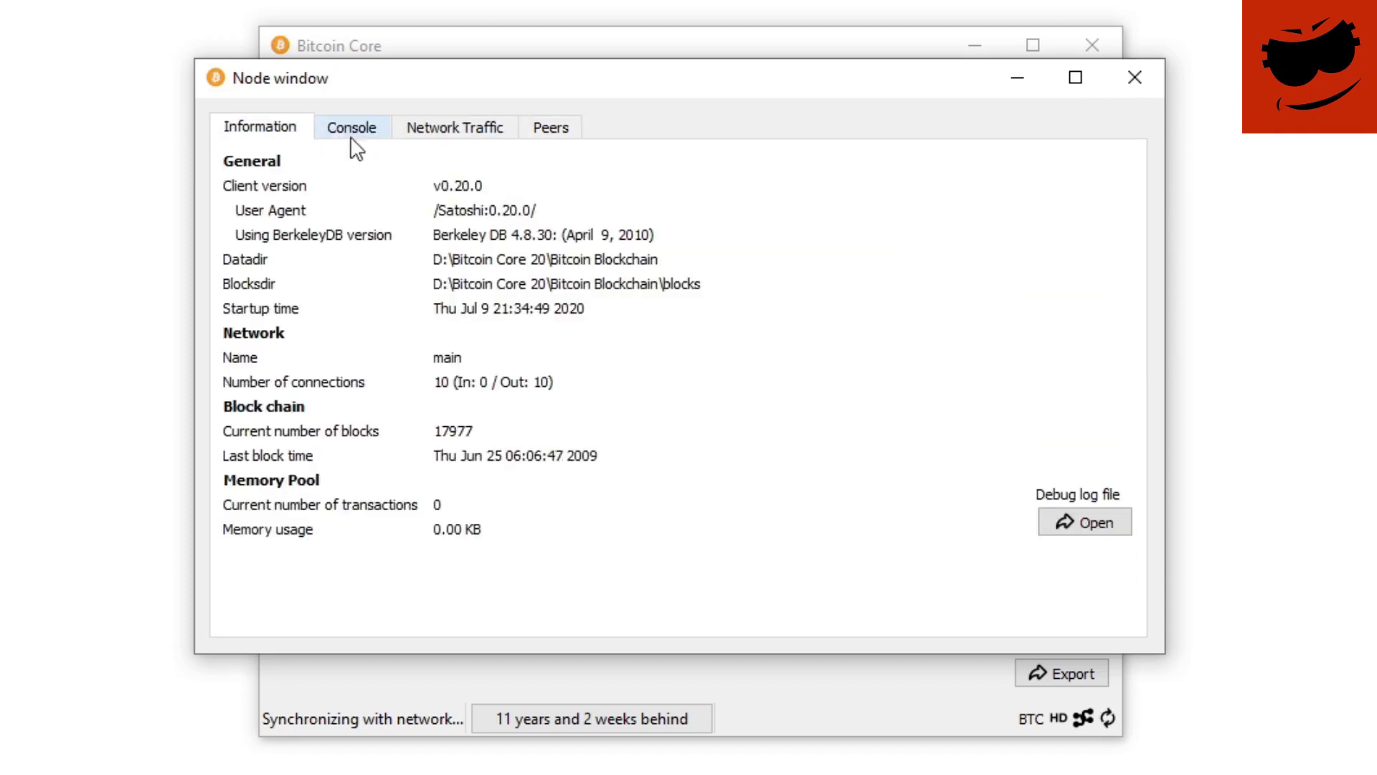
{"action": "left_click", "coordinate": [1137, 81]}
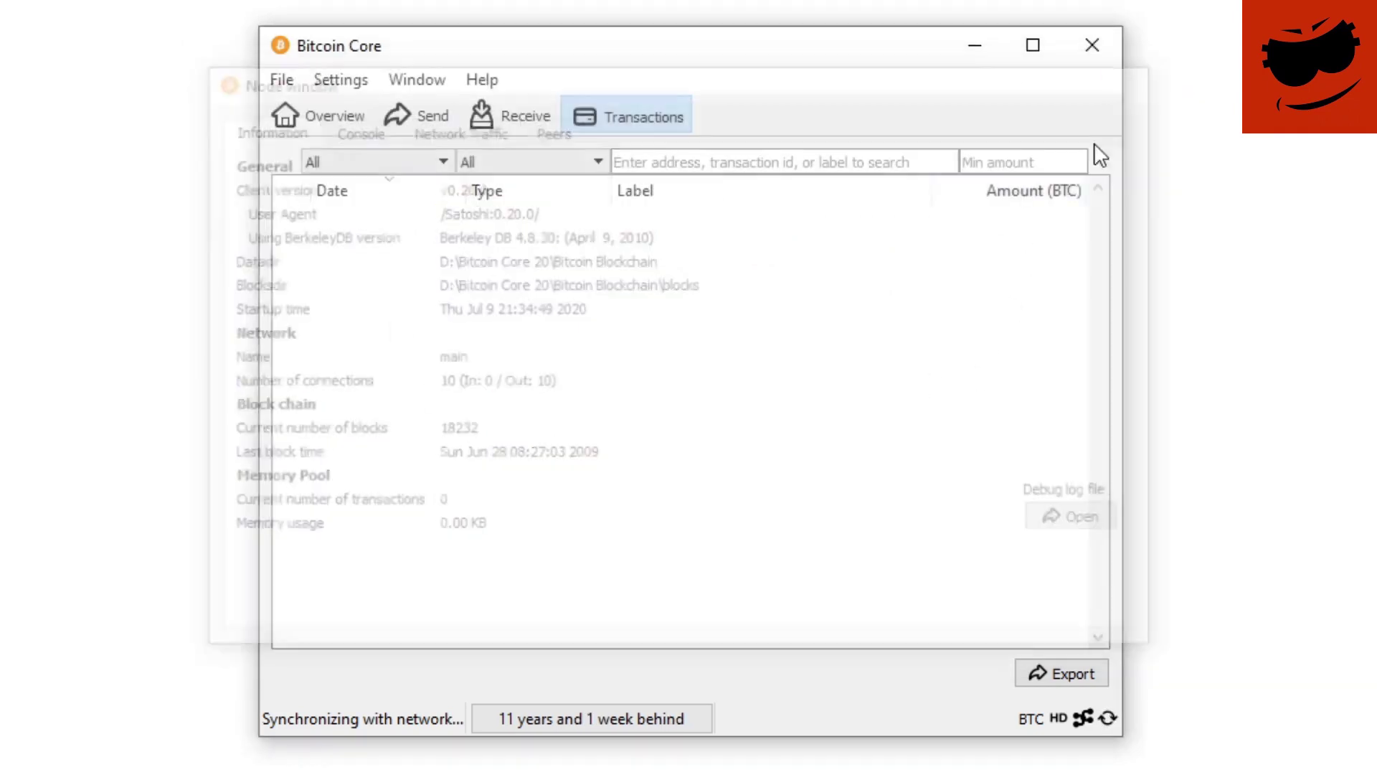
{"action": "left_click", "coordinate": [481, 80]}
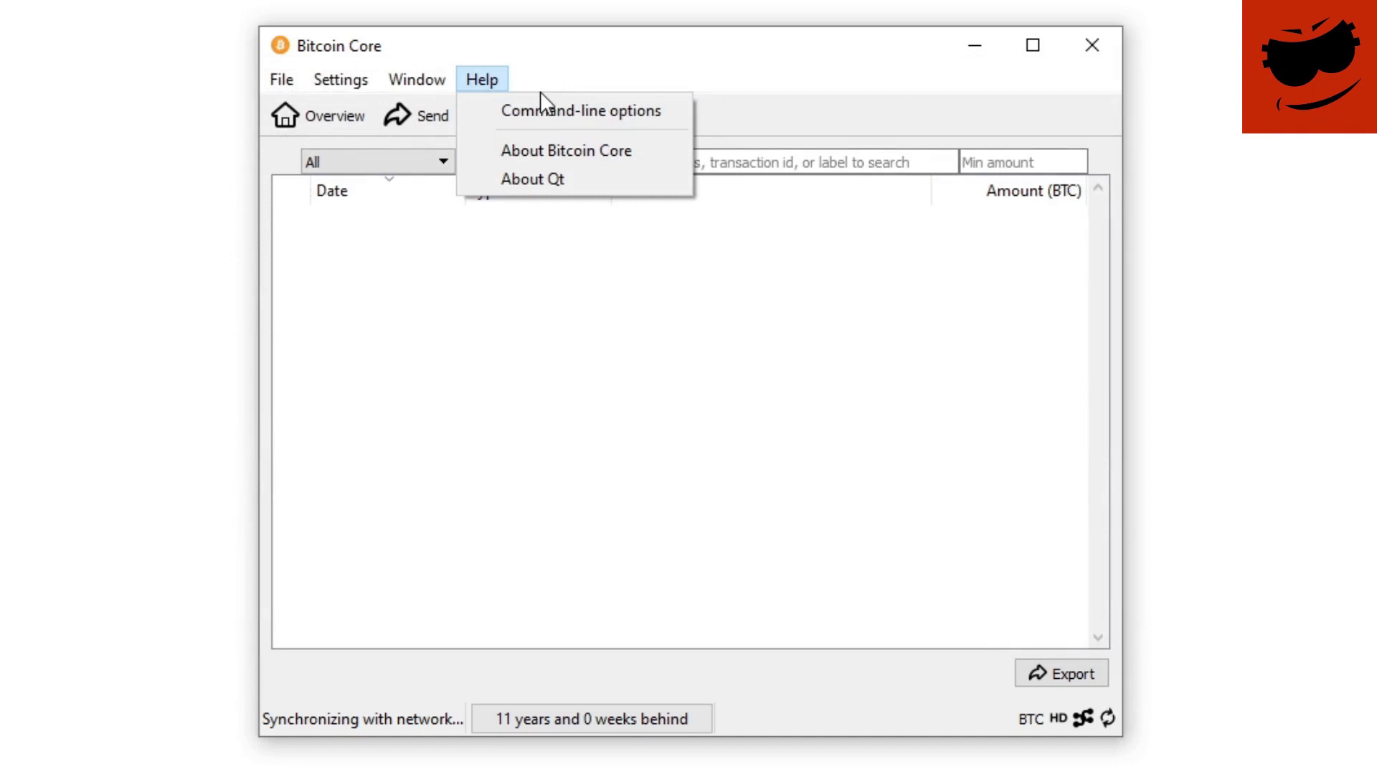
{"action": "left_click", "coordinate": [525, 112]}
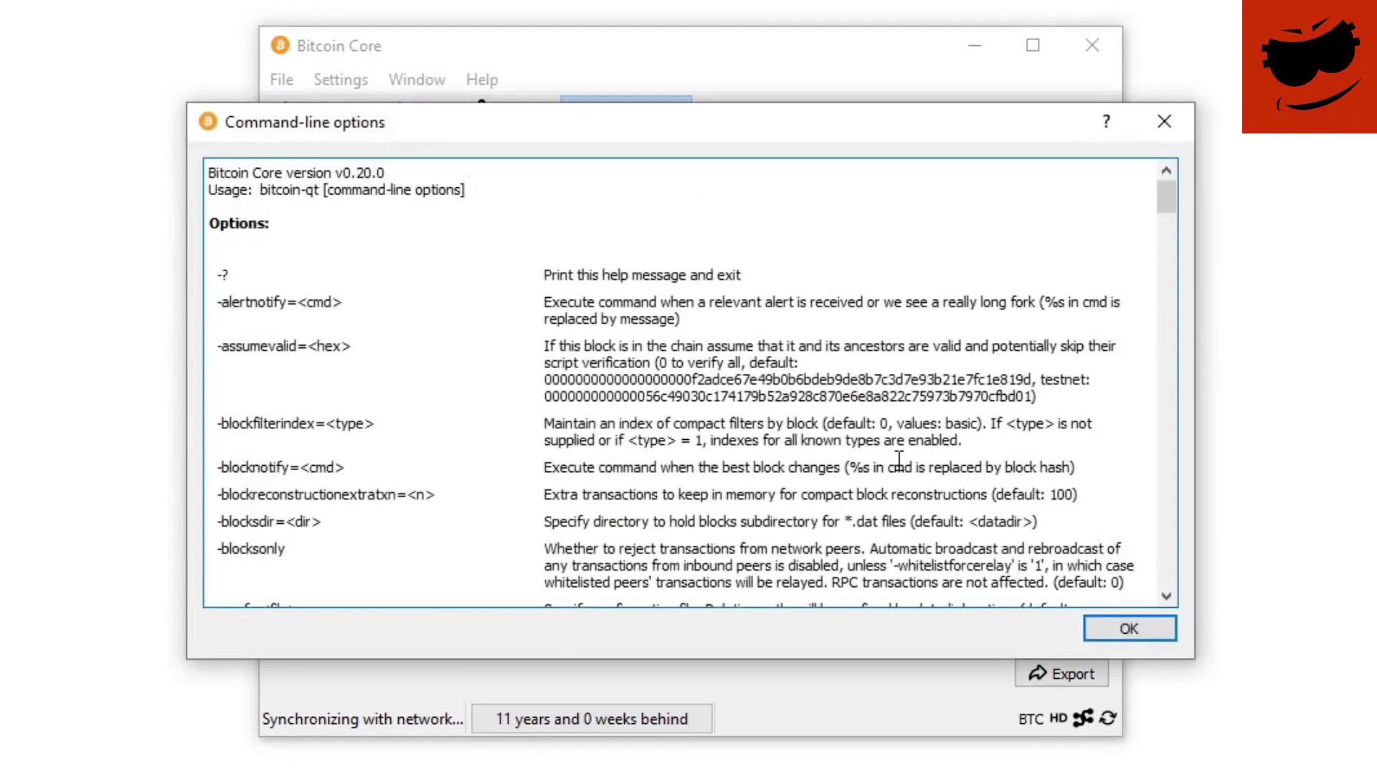
{"action": "scroll", "coordinate": [898, 459], "scroll_direction": "down", "scroll_amount": 6}
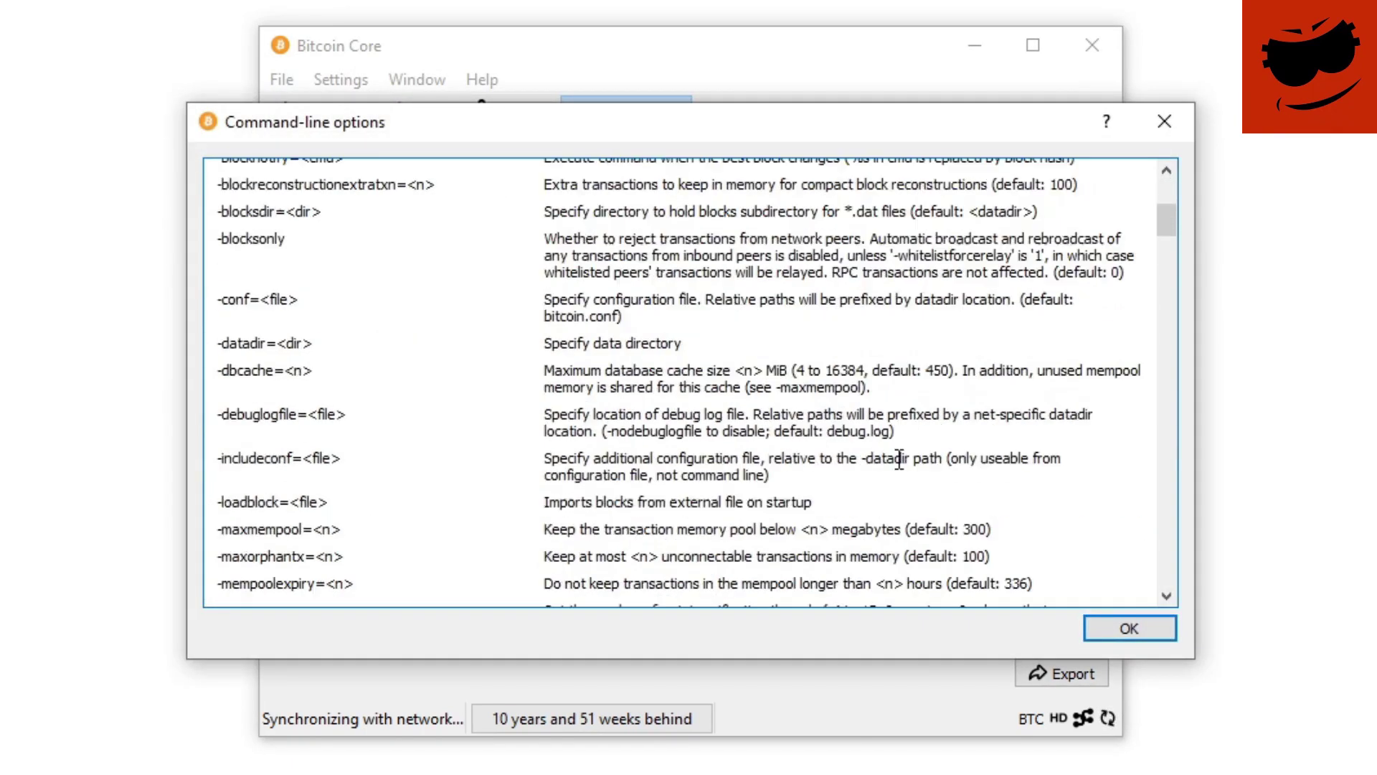
{"action": "scroll", "coordinate": [899, 460], "scroll_direction": "down", "scroll_amount": 9}
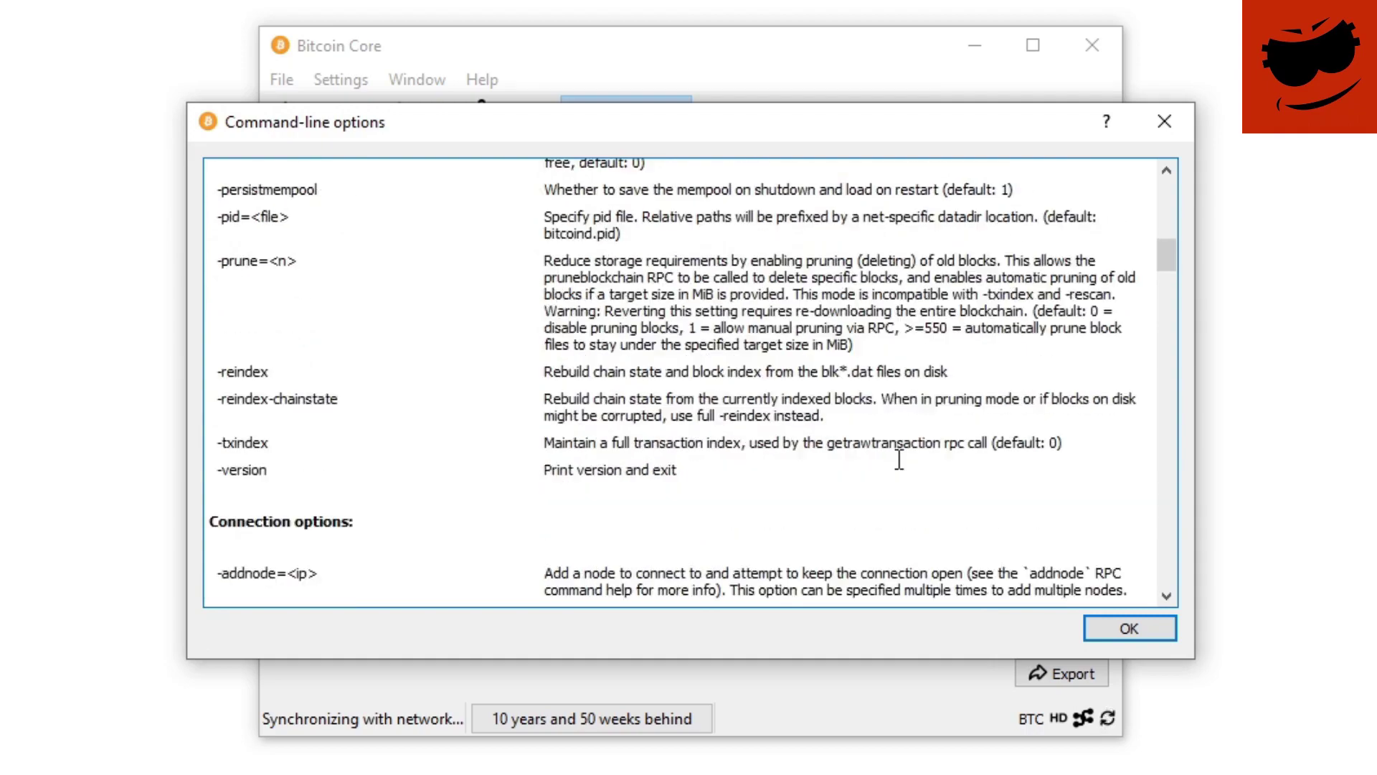
{"action": "scroll", "coordinate": [899, 459], "scroll_direction": "down", "scroll_amount": 15}
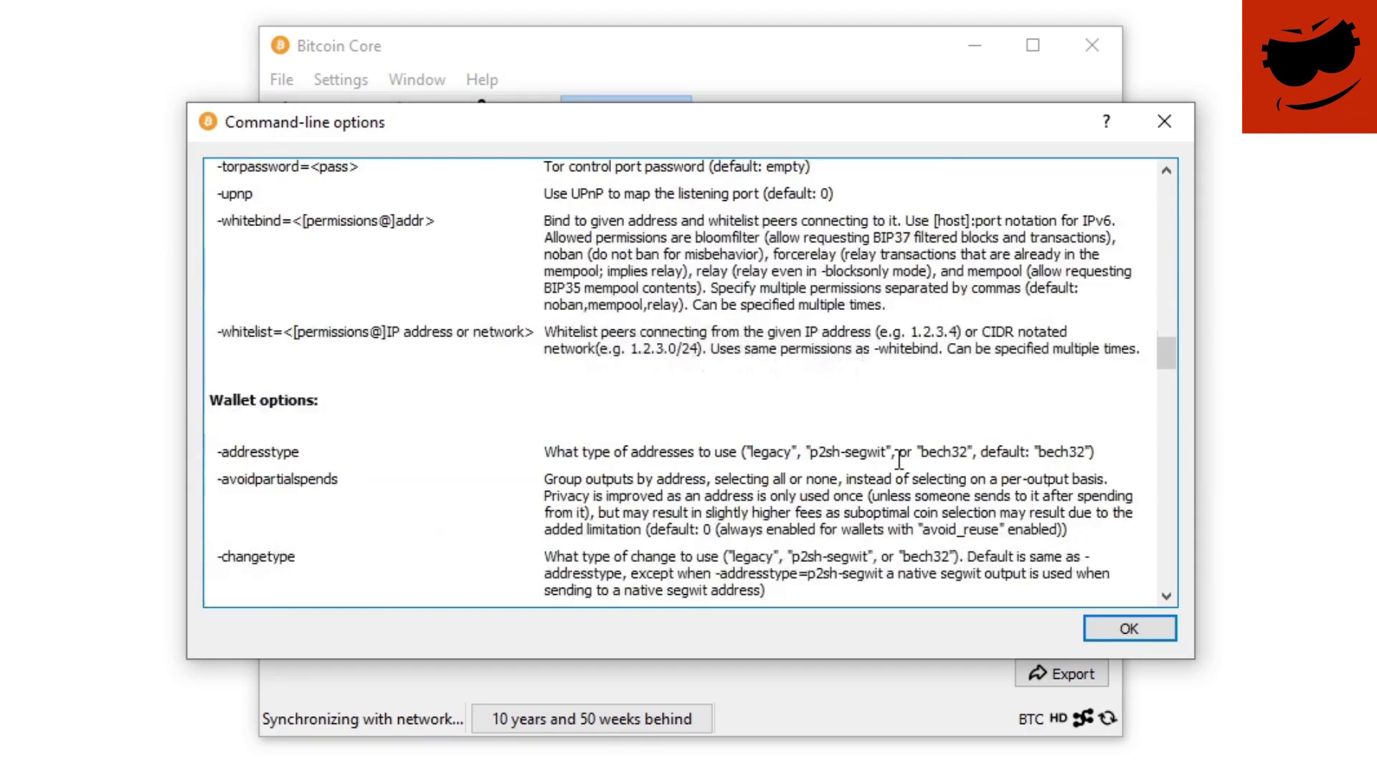
{"action": "scroll", "coordinate": [898, 459], "scroll_direction": "down", "scroll_amount": 10}
{"action": "scroll", "coordinate": [899, 459], "scroll_direction": "up", "scroll_amount": 5}
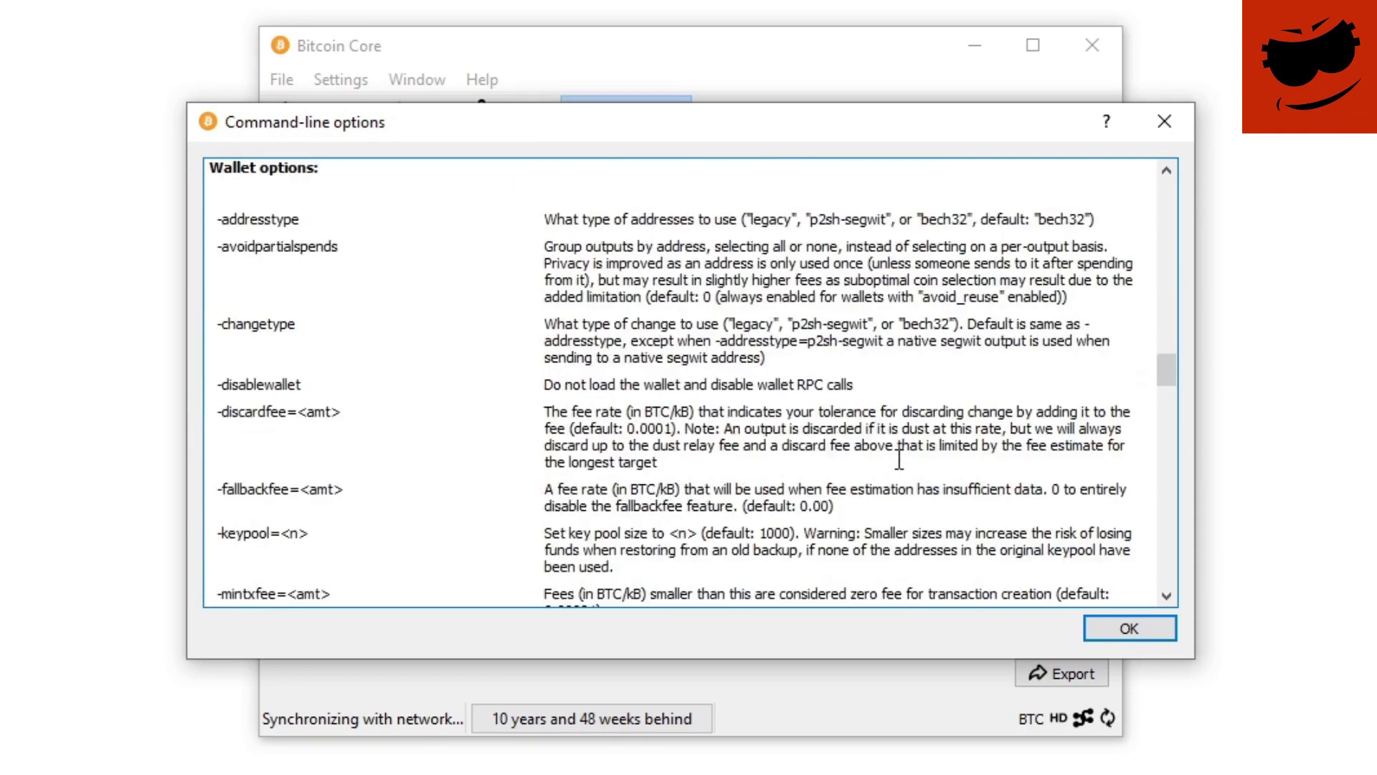
{"action": "scroll", "coordinate": [899, 459], "scroll_direction": "up", "scroll_amount": 15}
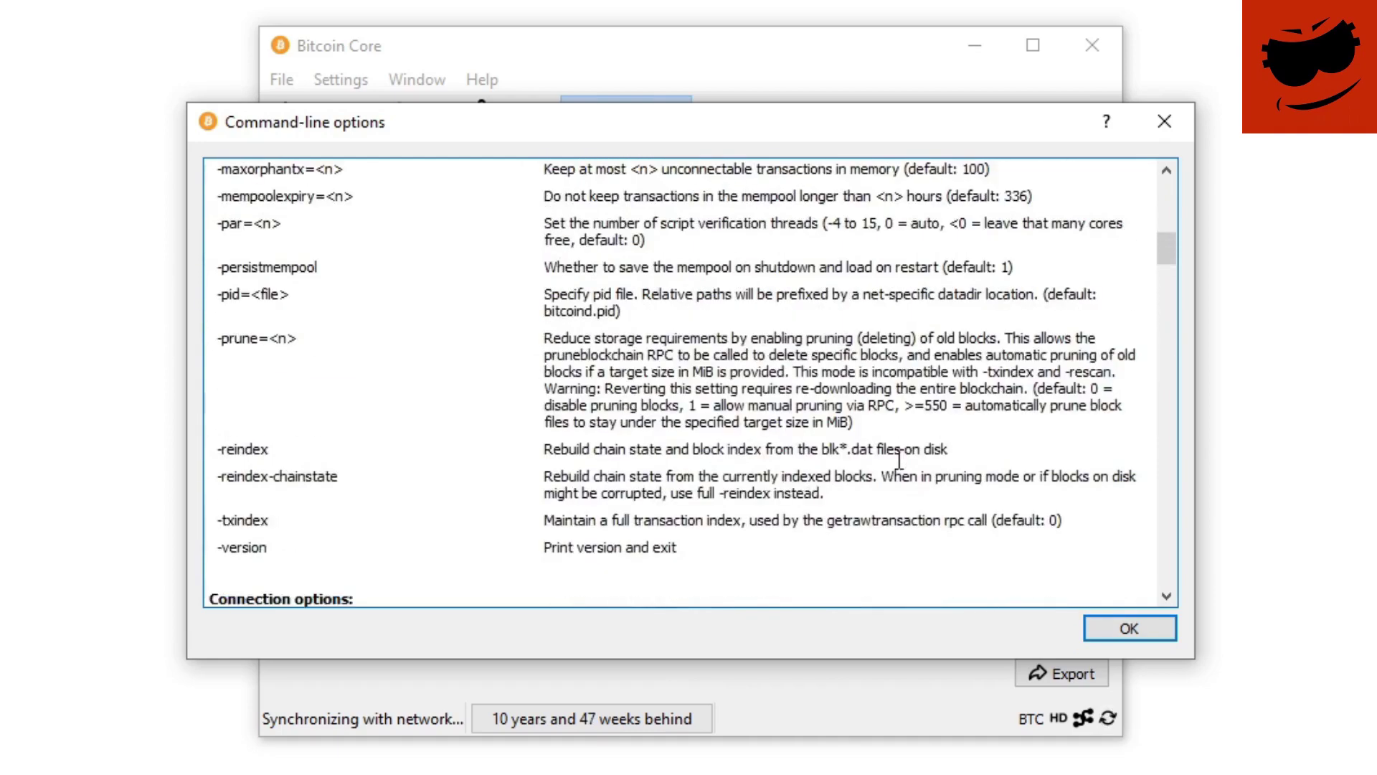
{"action": "scroll", "coordinate": [898, 459], "scroll_direction": "up", "scroll_amount": 5}
{"action": "left_click", "coordinate": [1170, 122]}
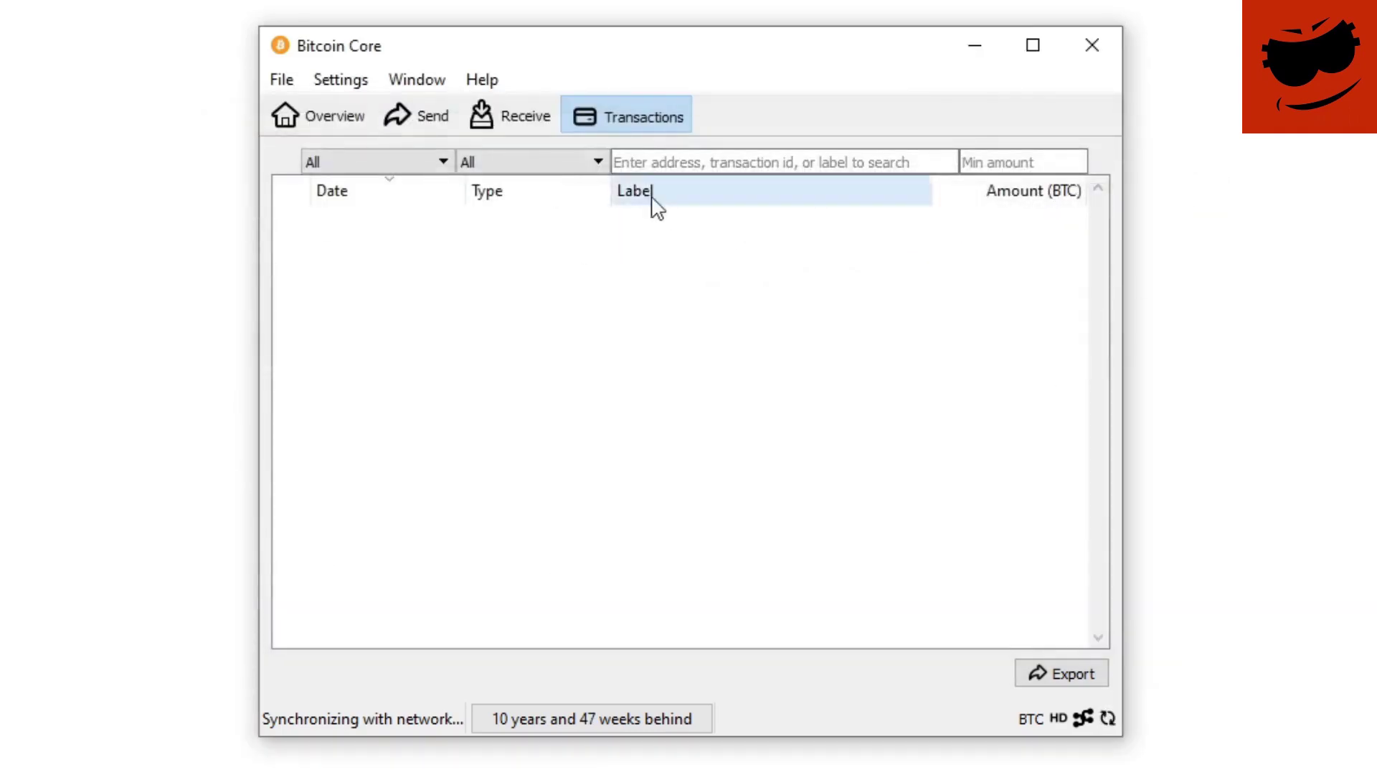